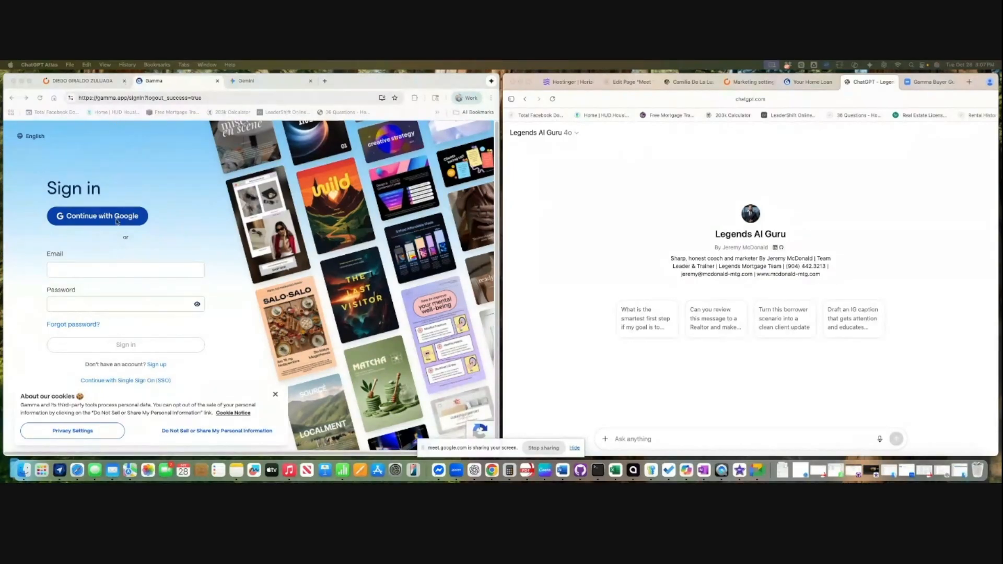
- Sign in to Gamma with a Google account, choosing one of the saved accounts
{"action": "left_click", "coordinate": [175, 174]}
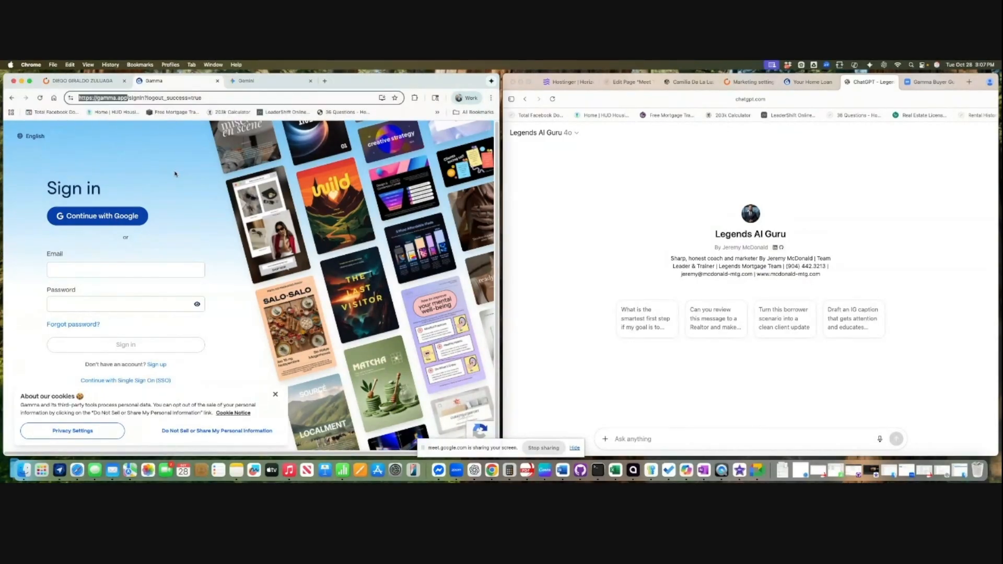
{"action": "left_click", "coordinate": [103, 217]}
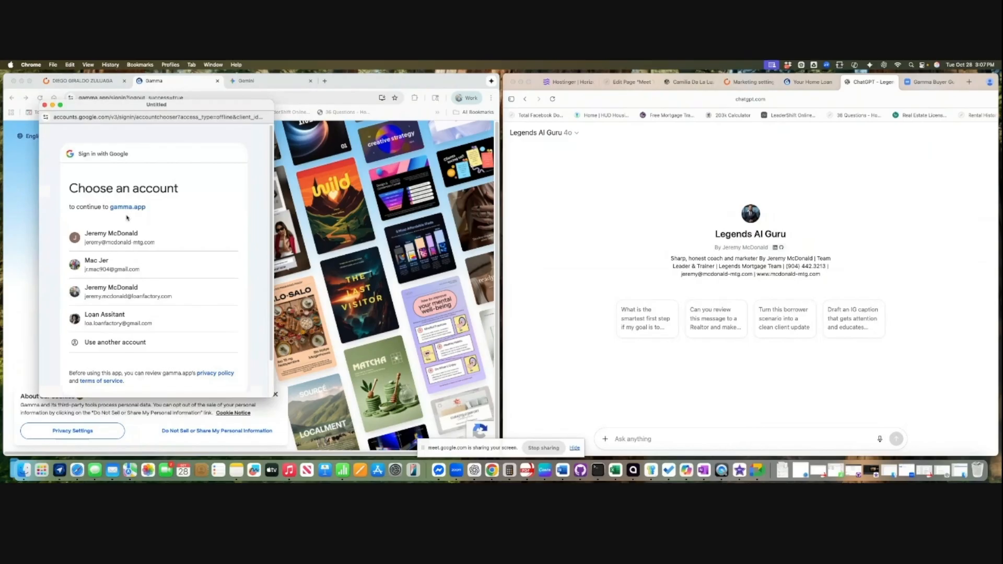
{"action": "left_click", "coordinate": [152, 301]}
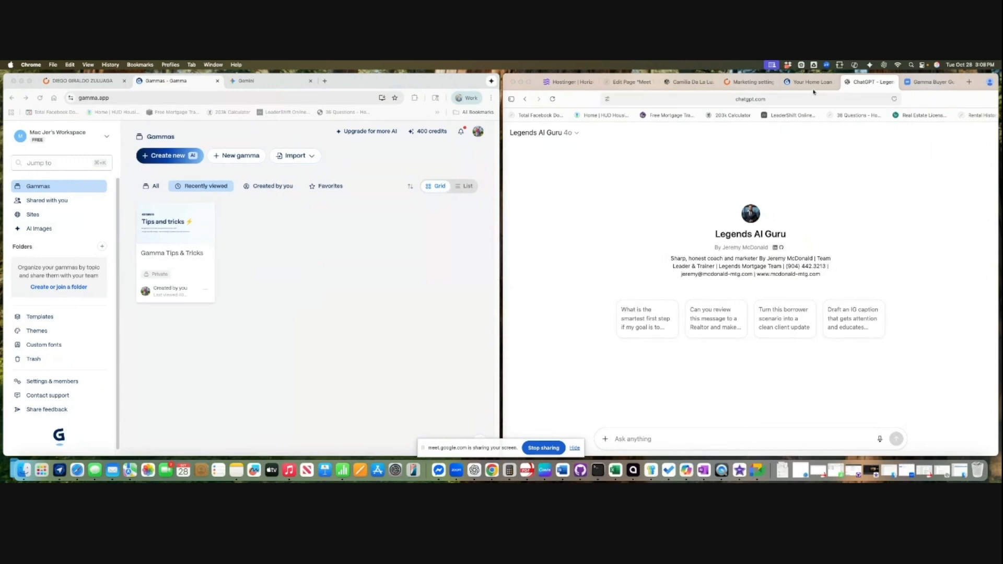
- Examine the sample Your Home Loan Journey guide page by page, from its cover to the closing contact page
{"action": "left_click", "coordinate": [814, 85]}
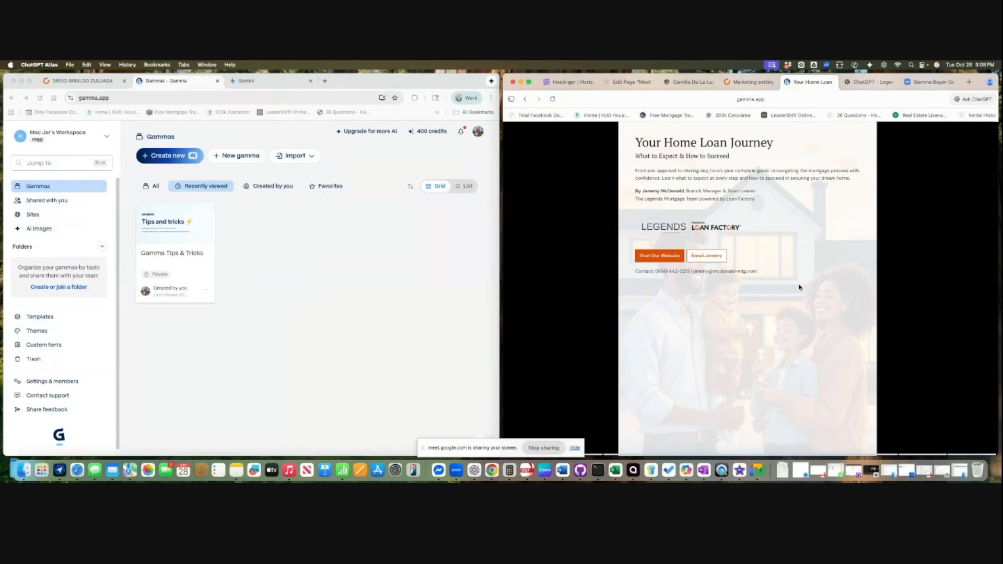
{"action": "key", "text": "Right"}
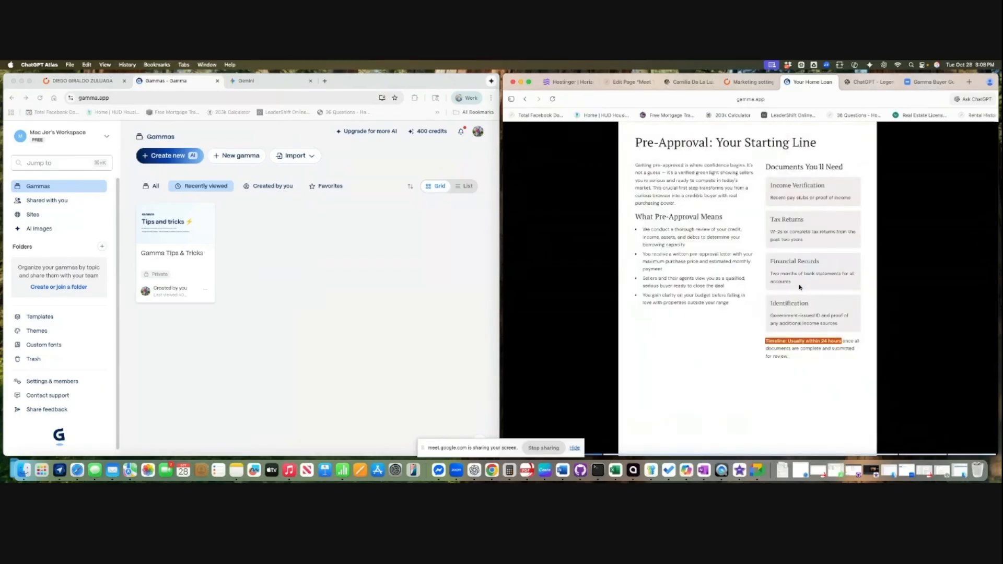
{"action": "scroll", "coordinate": [799, 287], "scroll_direction": "down", "scroll_amount": 5}
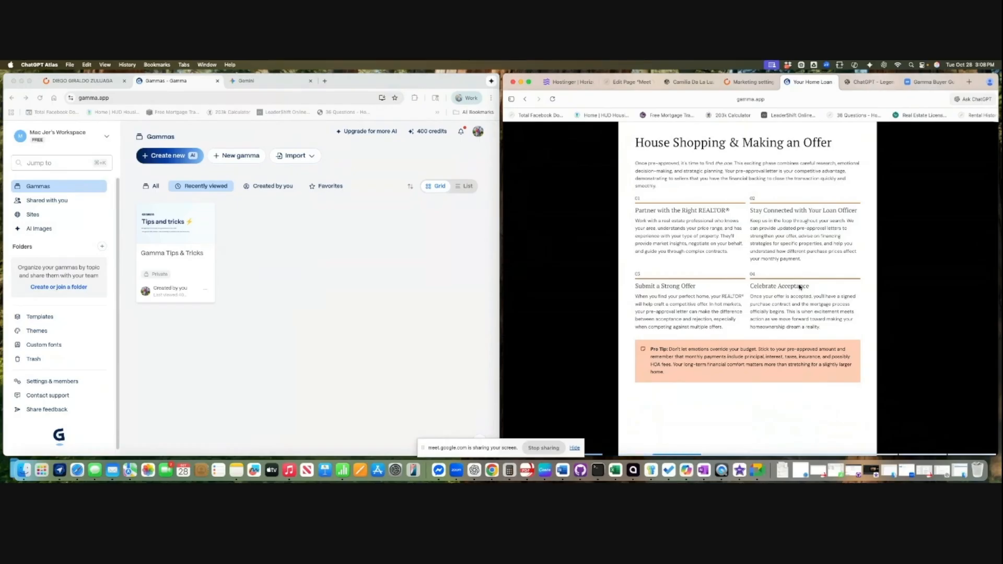
{"action": "scroll", "coordinate": [799, 287], "scroll_direction": "down", "scroll_amount": 4}
{"action": "scroll", "coordinate": [800, 287], "scroll_direction": "down", "scroll_amount": 10}
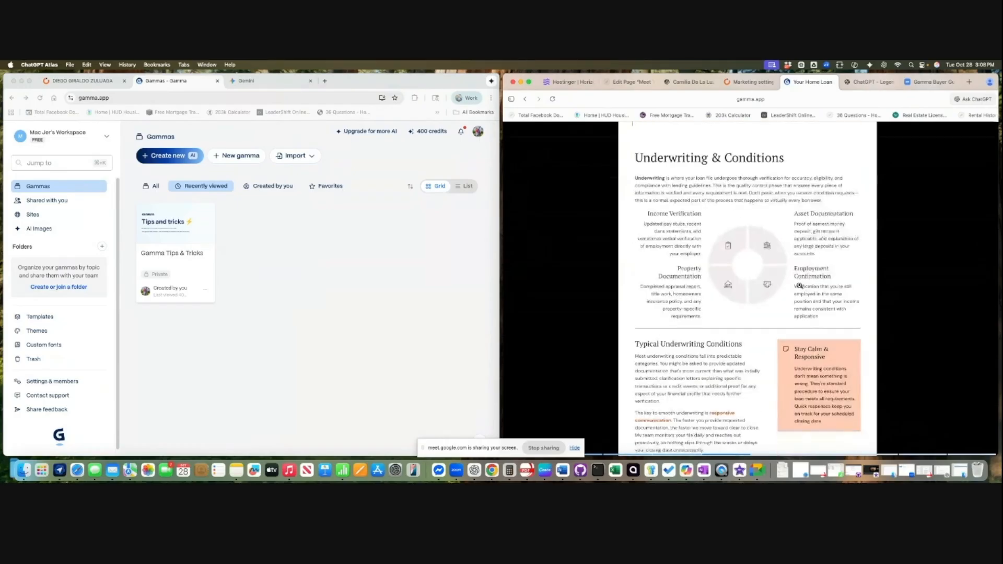
{"action": "scroll", "coordinate": [800, 286], "scroll_direction": "down", "scroll_amount": 10}
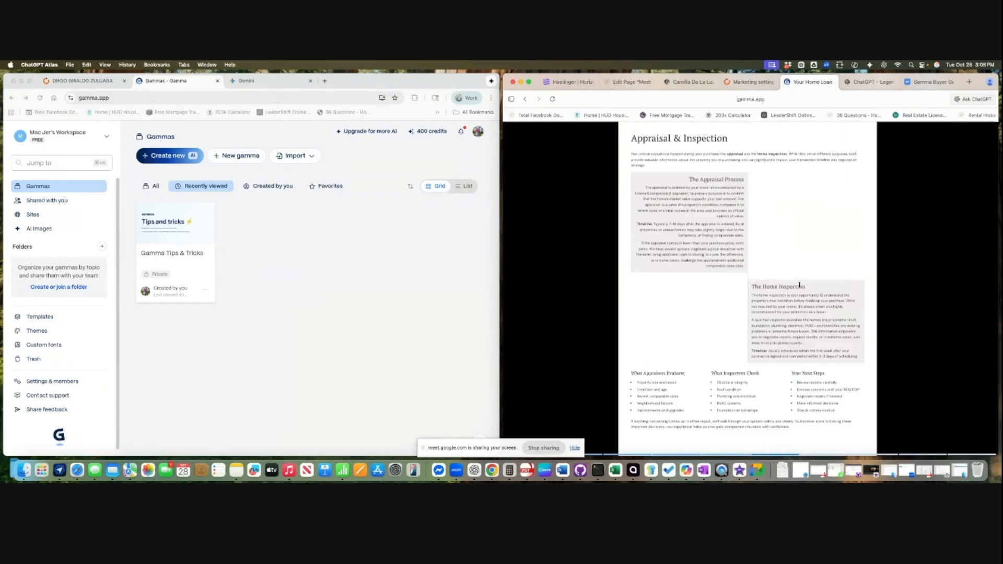
{"action": "scroll", "coordinate": [799, 287], "scroll_direction": "down", "scroll_amount": 8}
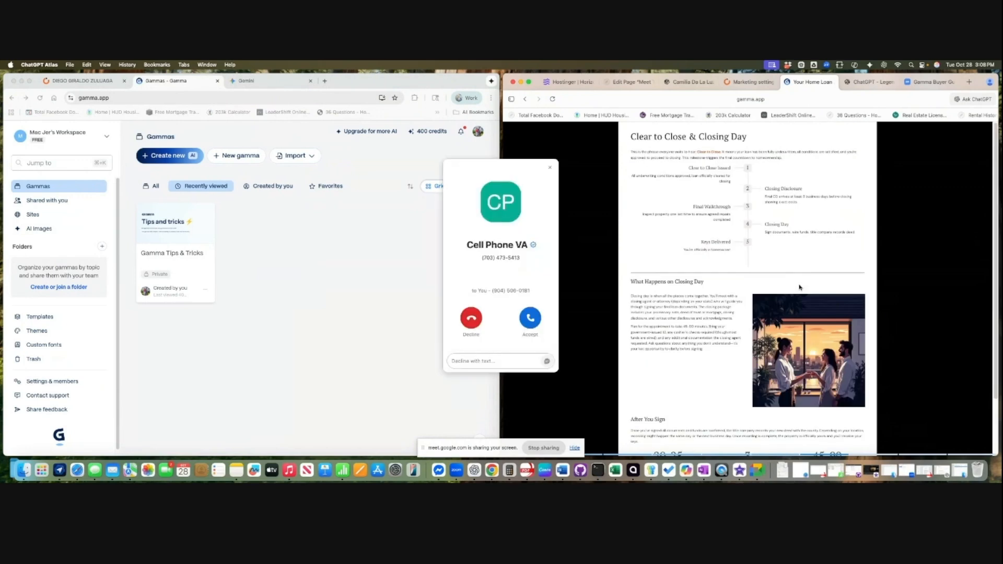
{"action": "scroll", "coordinate": [727, 376], "scroll_direction": "down", "scroll_amount": 8}
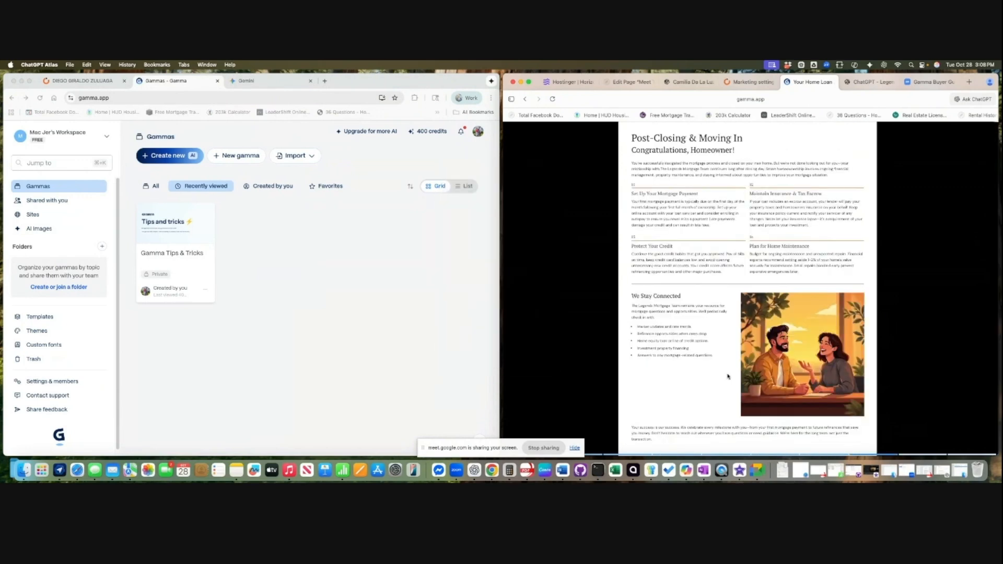
{"action": "scroll", "coordinate": [728, 376], "scroll_direction": "down", "scroll_amount": 5}
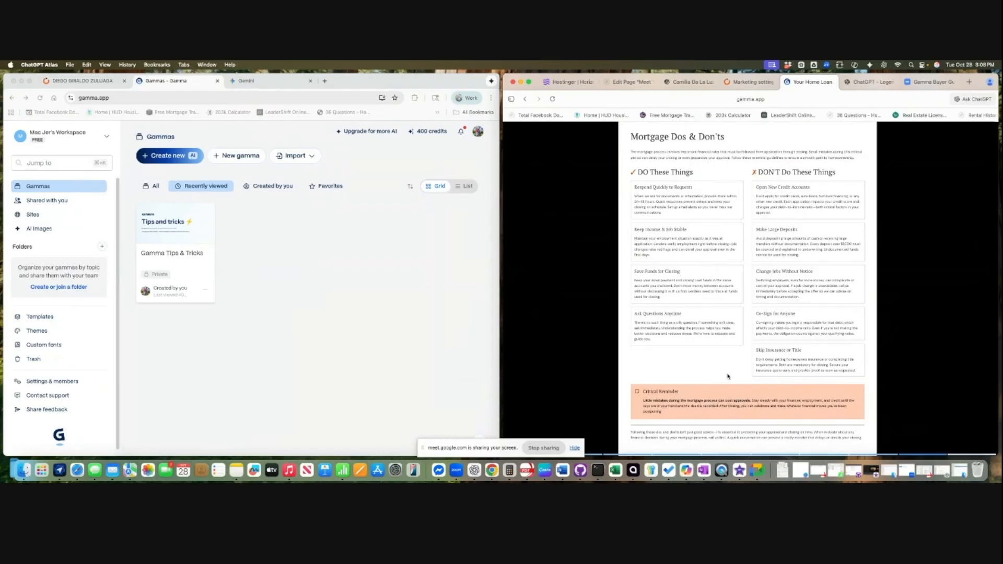
{"action": "scroll", "coordinate": [728, 376], "scroll_direction": "down", "scroll_amount": 5}
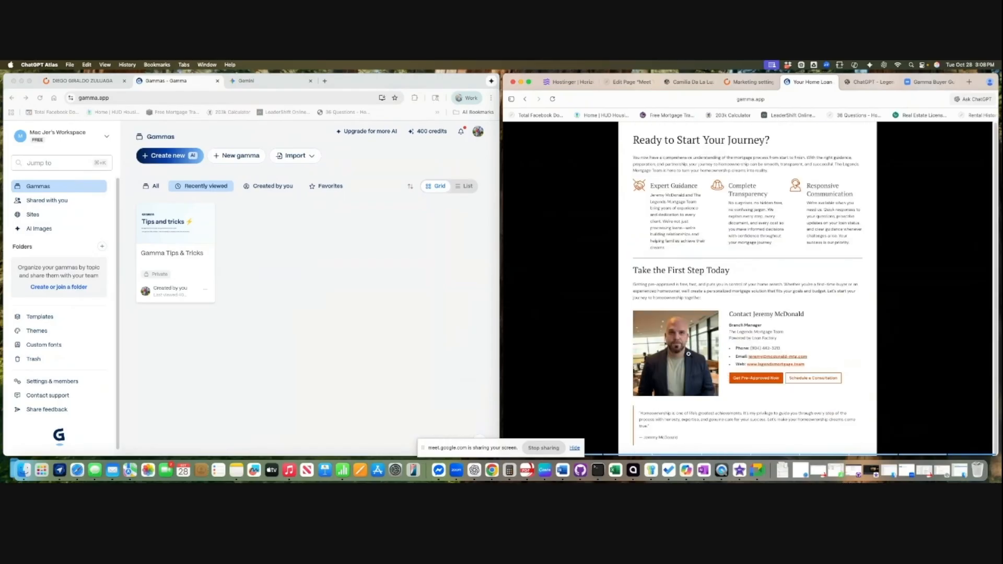
- Ask the Legends AI Guru chat: "Please give me a Gamma 10 page prompt for a First Time Buyers guide."
{"action": "left_click", "coordinate": [870, 84]}
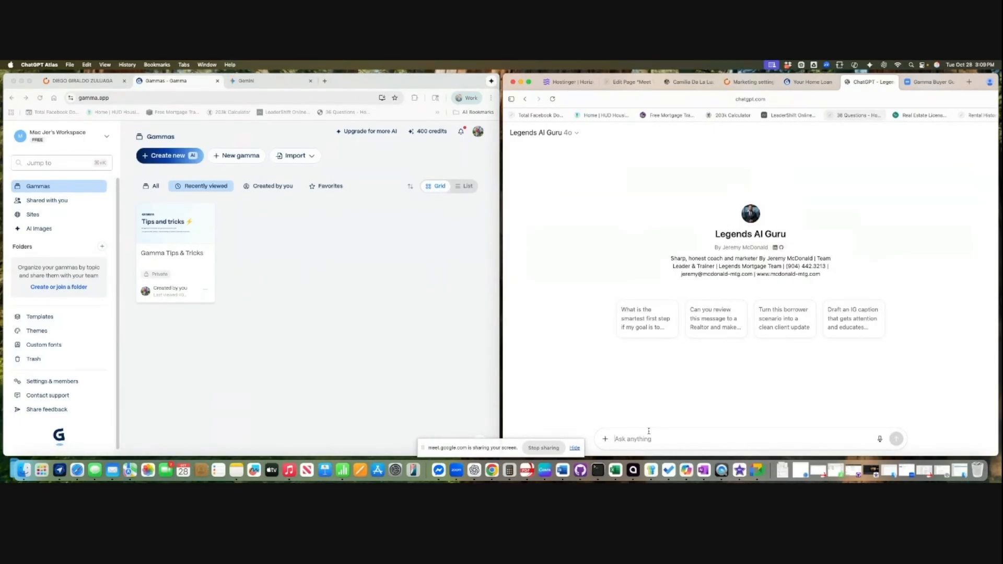
{"action": "type", "text": "Please give me a Gamma 10 page prompt for a First Time Buyers guide."}
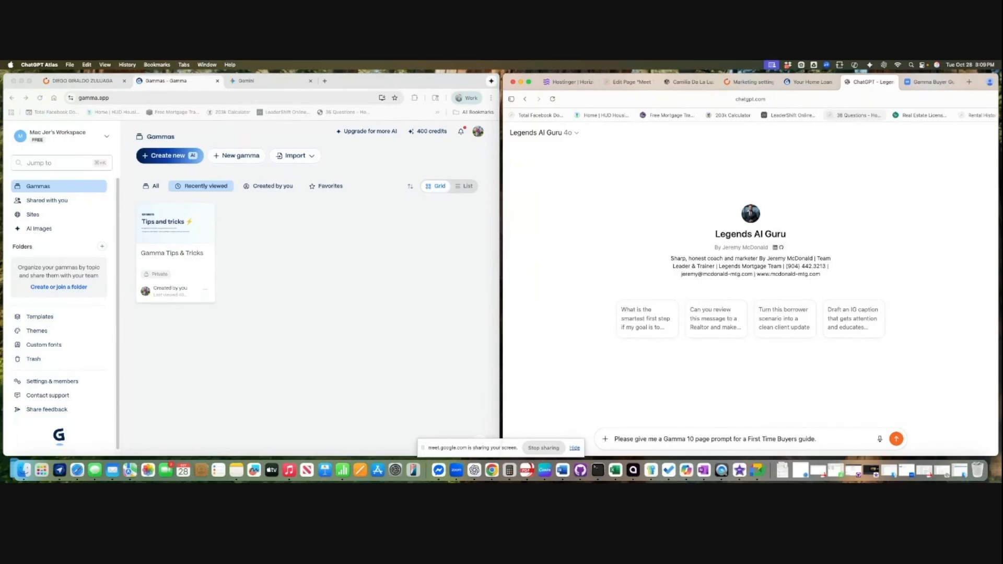
{"action": "key", "text": "Return"}
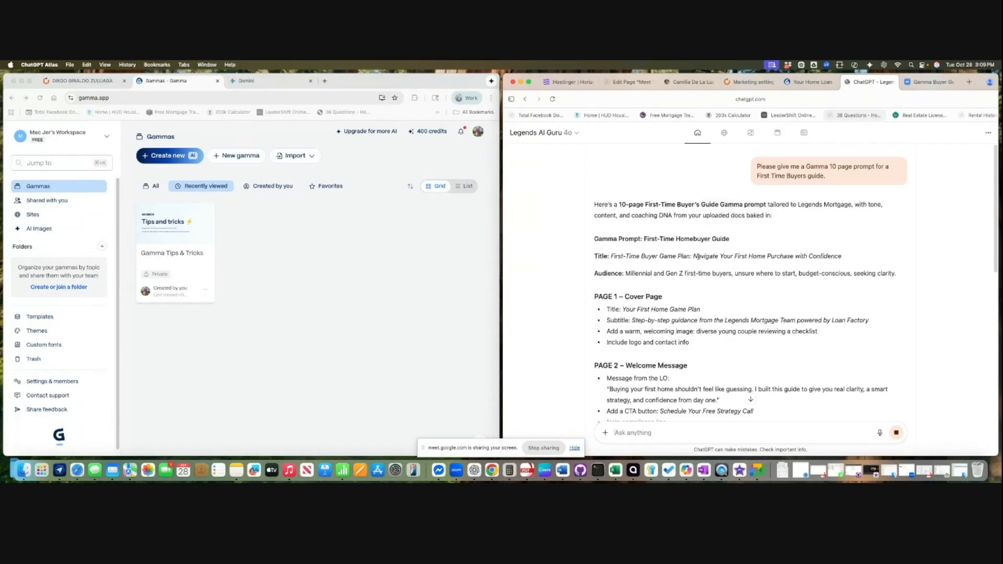
- Copy the generated guide prompt and paste it into a new Gamma paste-in-text creation set to Document
{"action": "scroll", "coordinate": [673, 261], "scroll_direction": "down", "scroll_amount": 15}
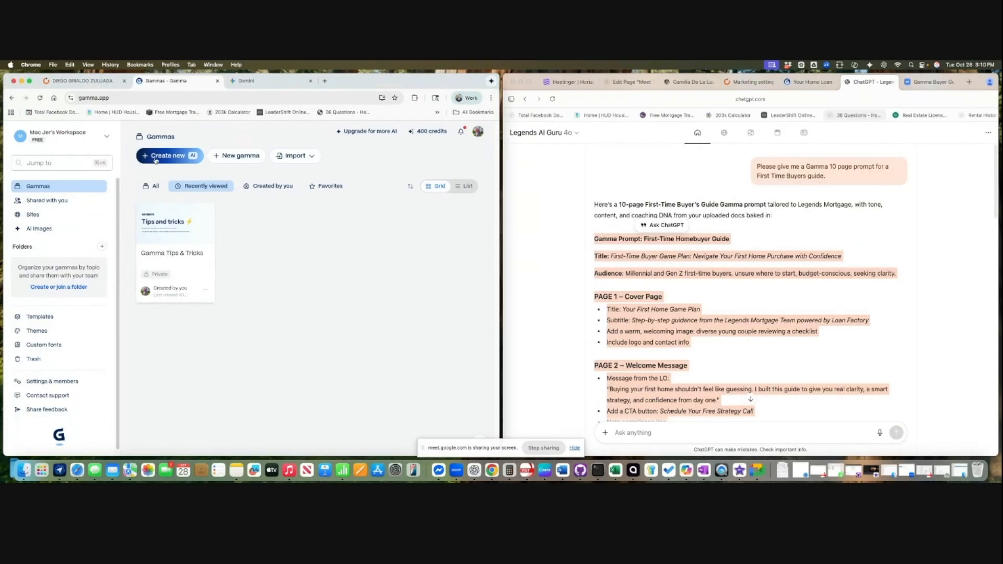
{"action": "left_click", "coordinate": [155, 159]}
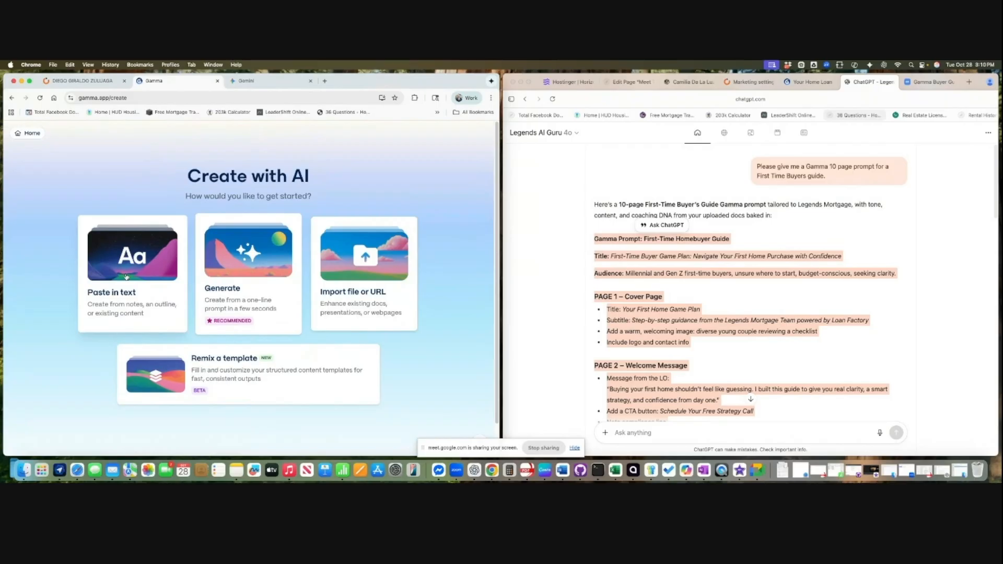
{"action": "left_click", "coordinate": [125, 277]}
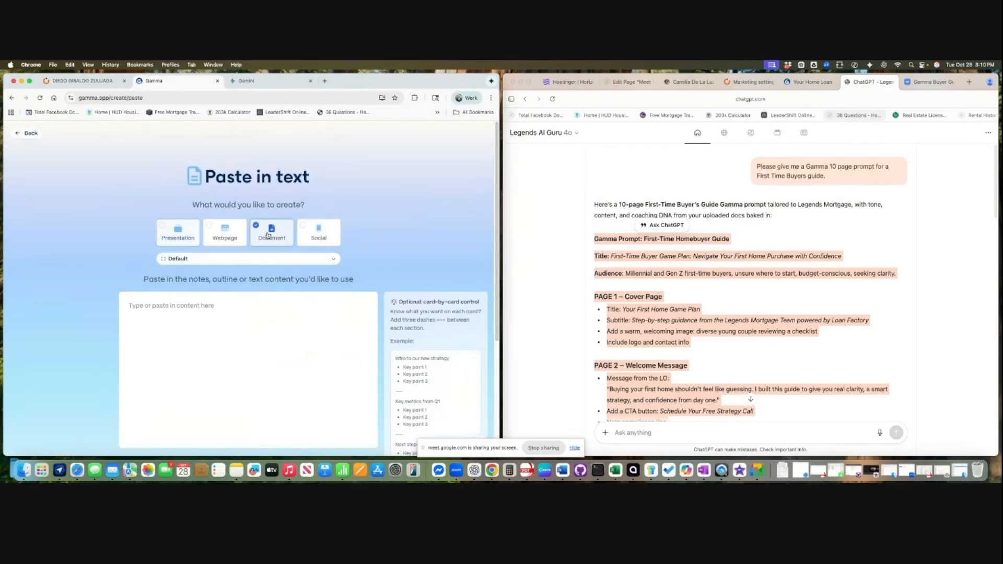
{"action": "left_click", "coordinate": [169, 238]}
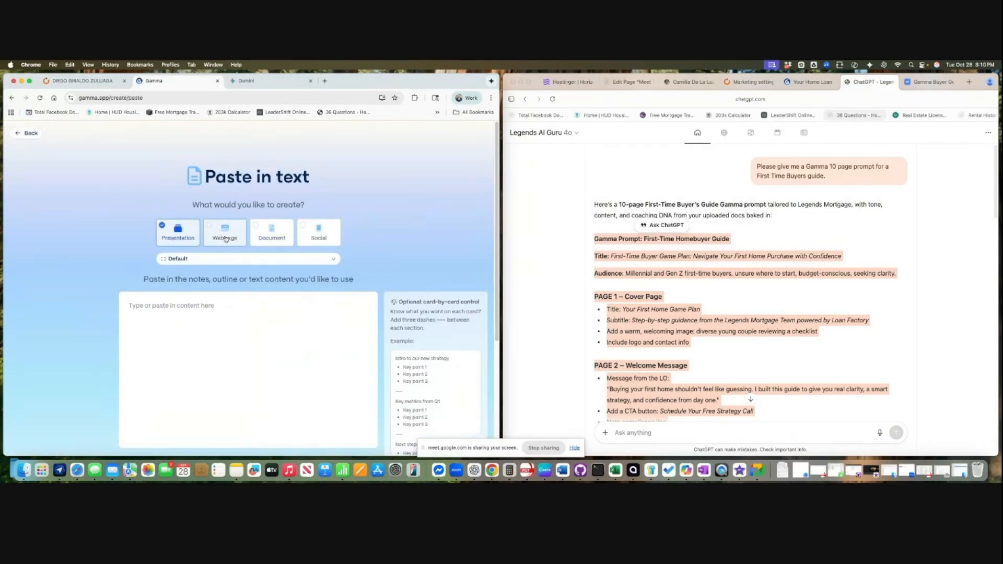
{"action": "left_click", "coordinate": [272, 233]}
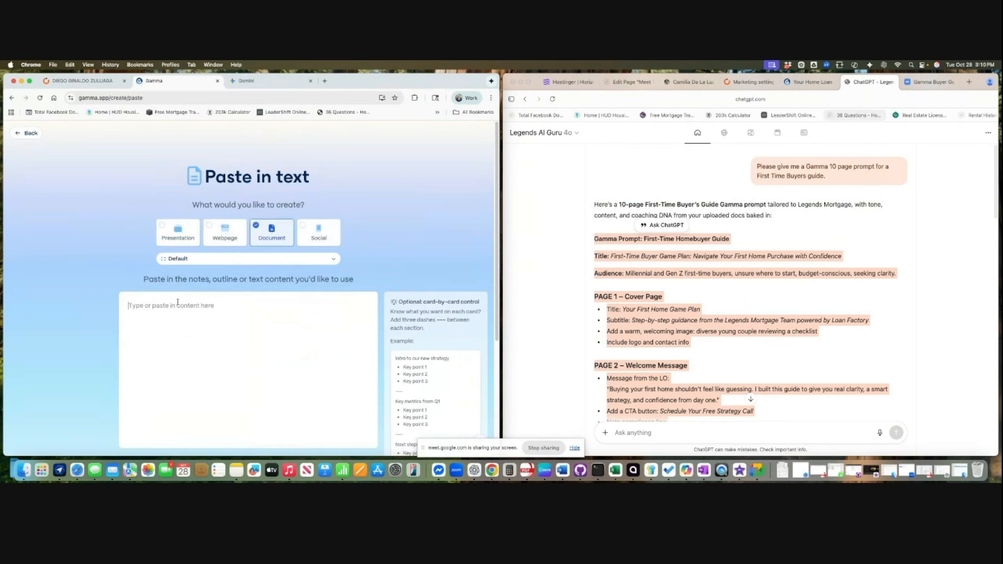
{"action": "key", "text": "super+v"}
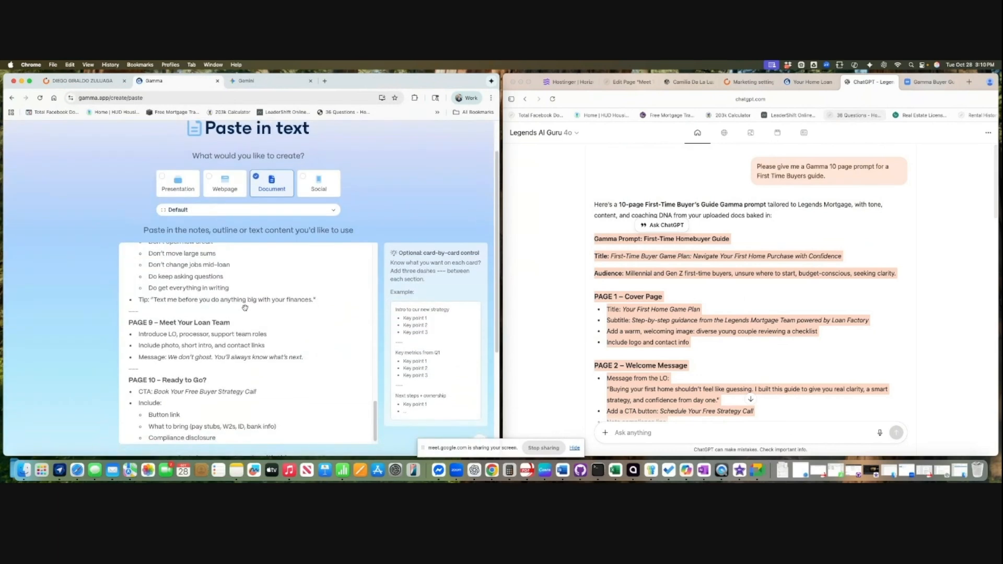
- Choose to generate from notes or an outline and continue to the prompt editor
{"action": "scroll", "coordinate": [244, 308], "scroll_direction": "down", "scroll_amount": 5}
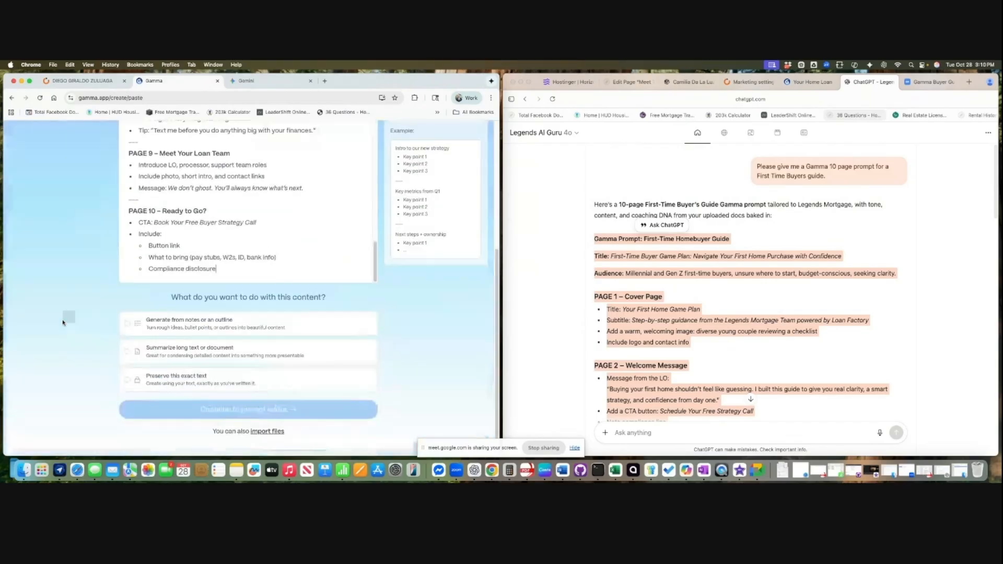
{"action": "left_click", "coordinate": [129, 320]}
{"action": "left_click", "coordinate": [249, 405]}
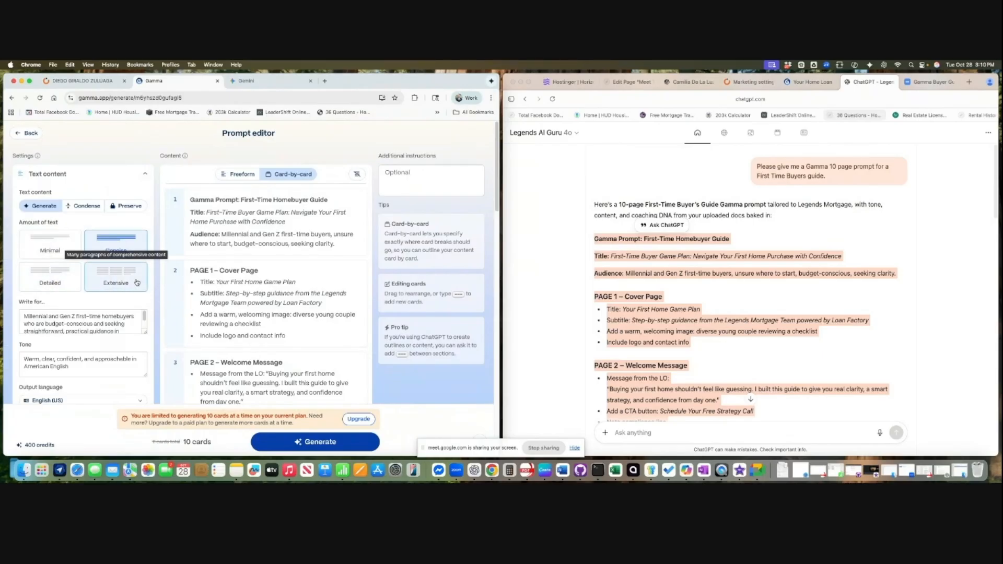
- Set the amount of text to Detailed and review the audience and tone settings
{"action": "left_click", "coordinate": [65, 284]}
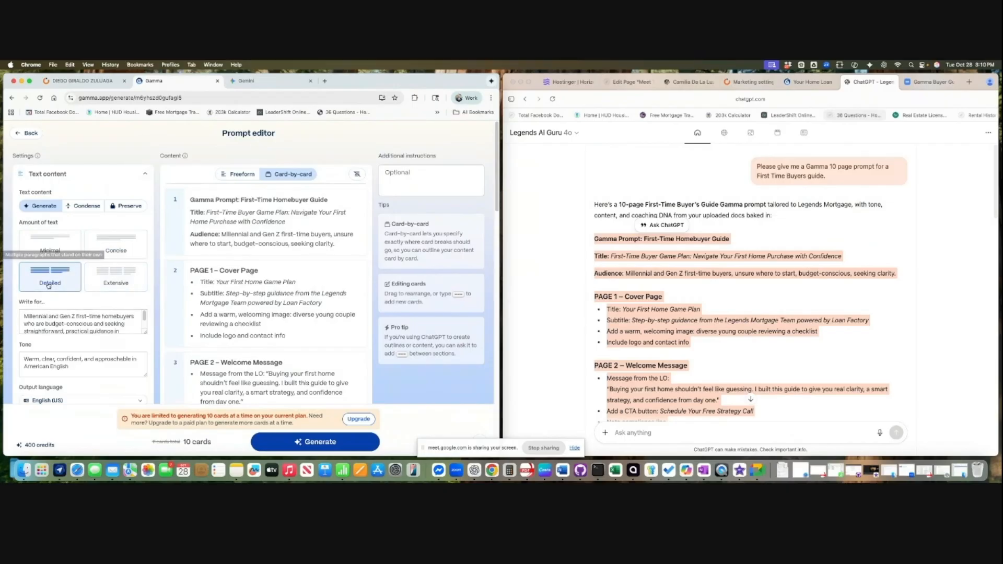
{"action": "scroll", "coordinate": [111, 284], "scroll_direction": "down", "scroll_amount": 3}
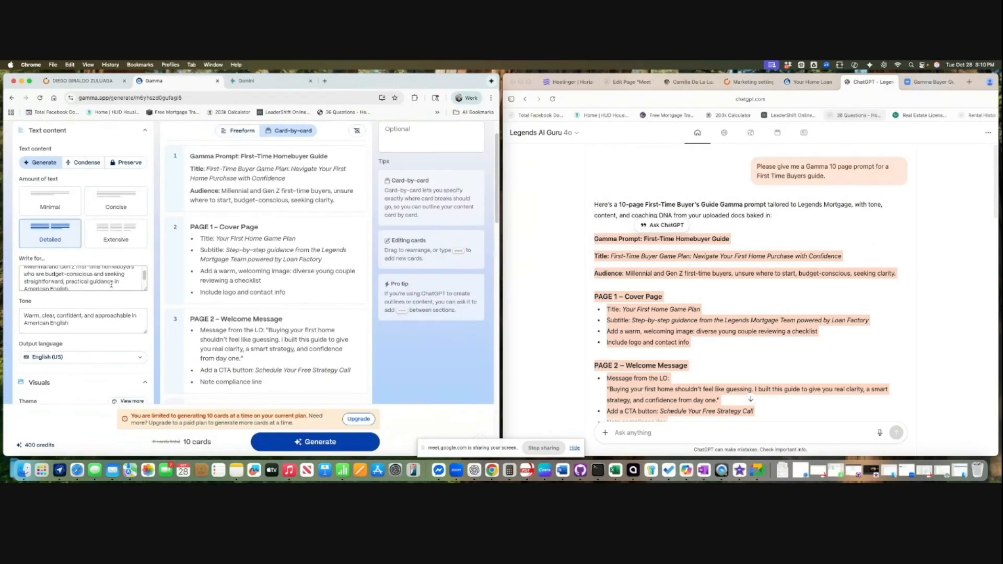
{"action": "scroll", "coordinate": [138, 299], "scroll_direction": "down", "scroll_amount": 1}
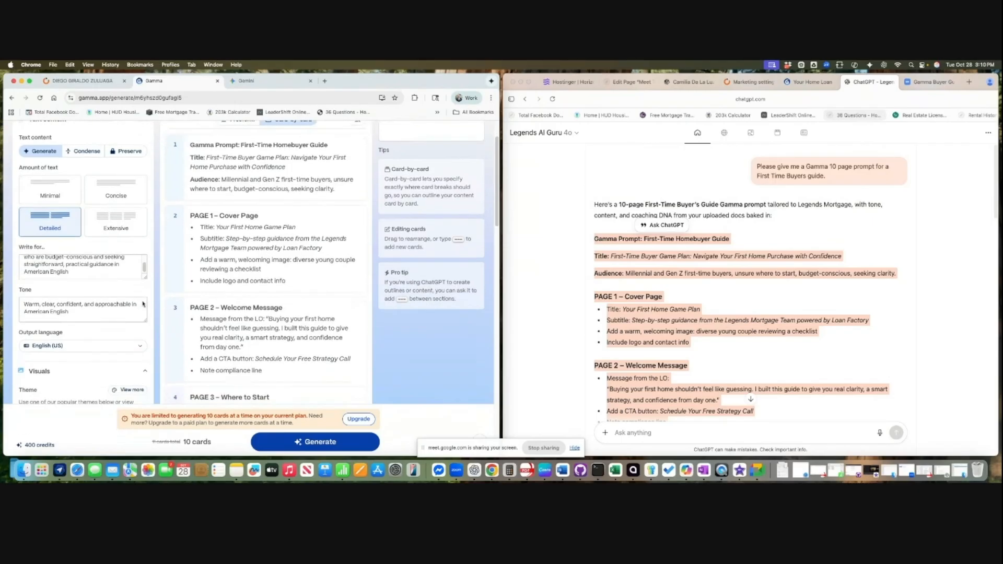
{"action": "scroll", "coordinate": [152, 310], "scroll_direction": "down", "scroll_amount": 1}
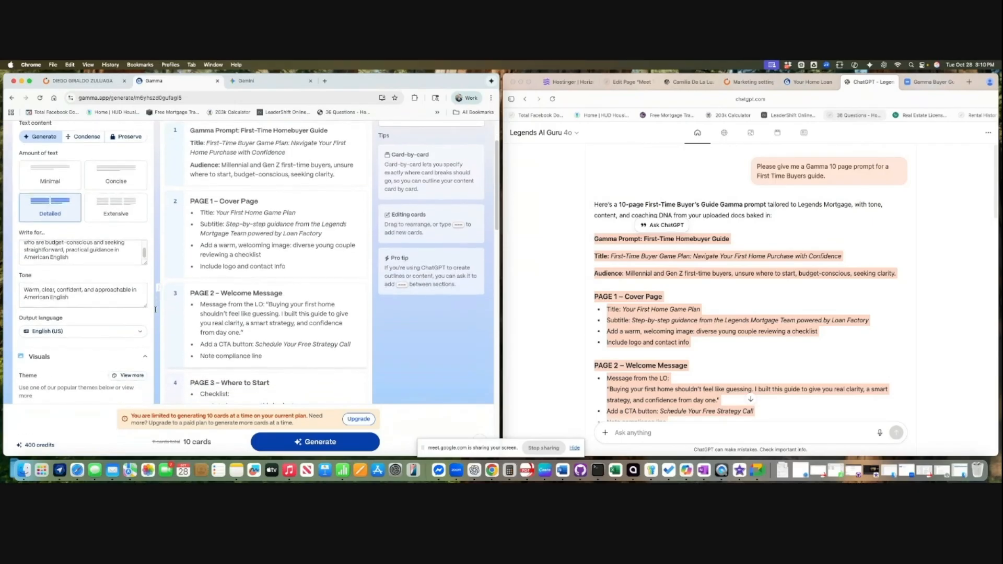
- Browse all themes and apply the Sanguine theme to the document
{"action": "scroll", "coordinate": [154, 312], "scroll_direction": "down", "scroll_amount": 5}
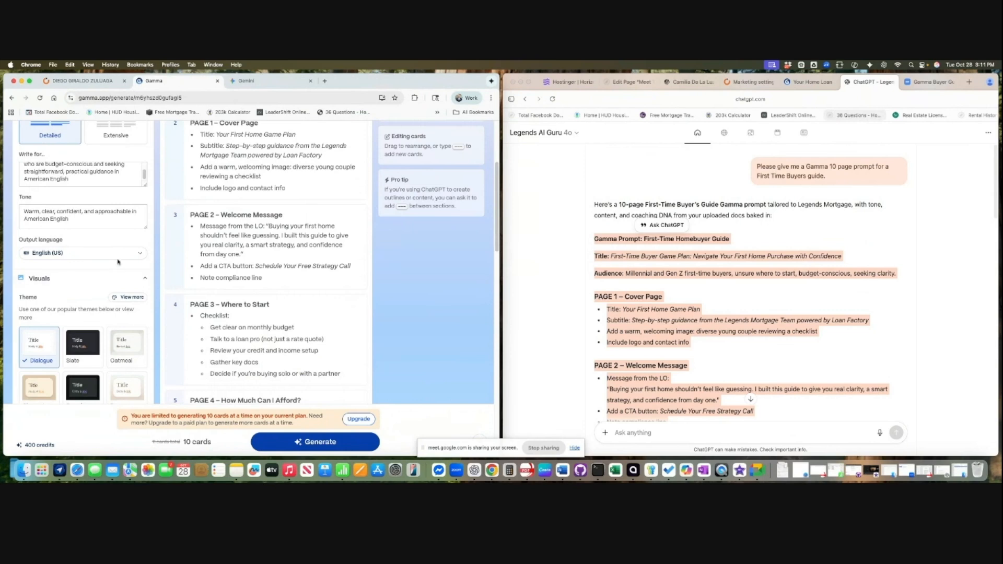
{"action": "scroll", "coordinate": [150, 294], "scroll_direction": "down", "scroll_amount": 5}
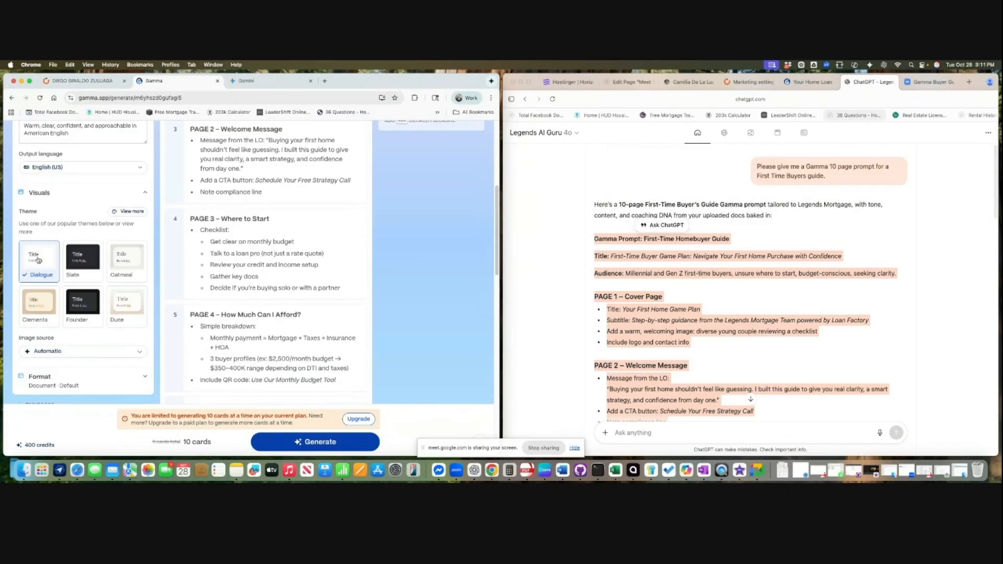
{"action": "left_click", "coordinate": [129, 211]}
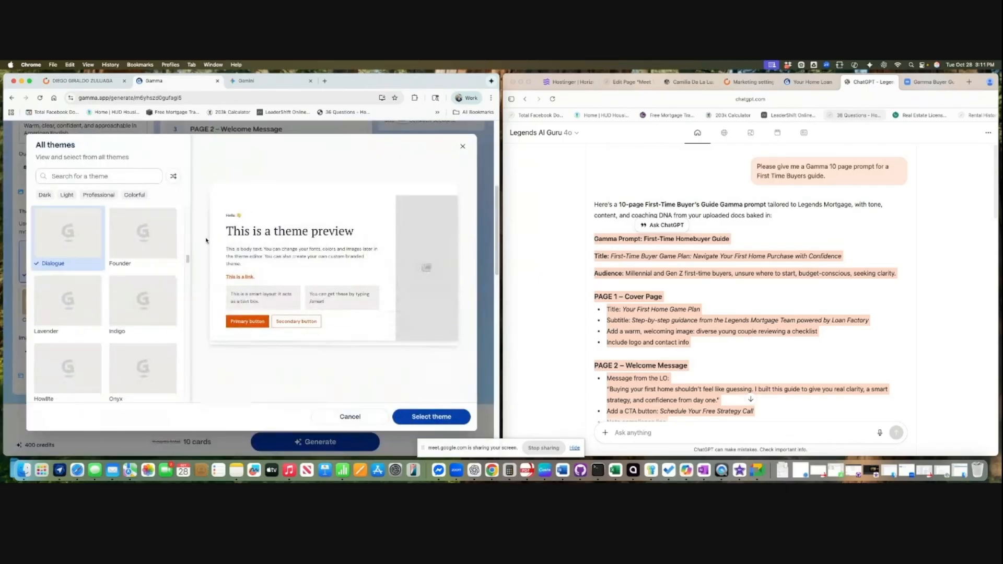
{"action": "scroll", "coordinate": [141, 281], "scroll_direction": "down", "scroll_amount": 5}
{"action": "scroll", "coordinate": [141, 282], "scroll_direction": "down", "scroll_amount": 5}
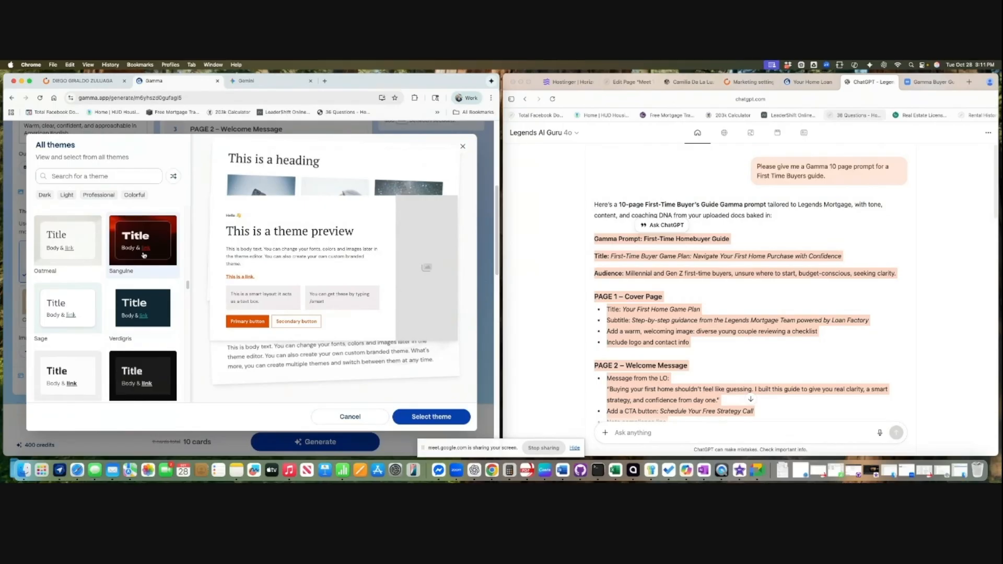
{"action": "left_click", "coordinate": [144, 254]}
{"action": "left_click", "coordinate": [431, 416]}
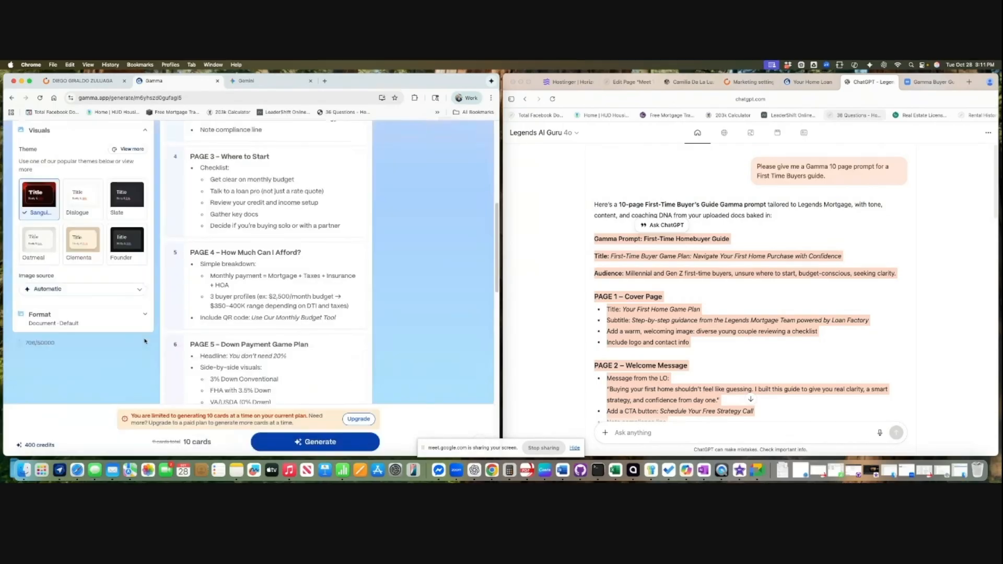
- Look through the image source options, keep Automatic, and generate the 10-card document
{"action": "left_click", "coordinate": [72, 289]}
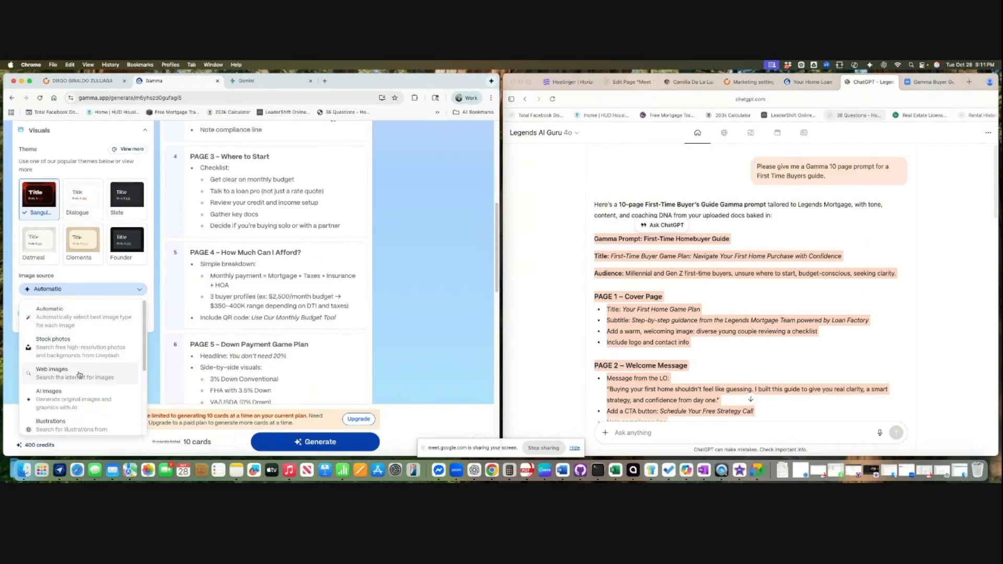
{"action": "scroll", "coordinate": [80, 375], "scroll_direction": "down", "scroll_amount": 3}
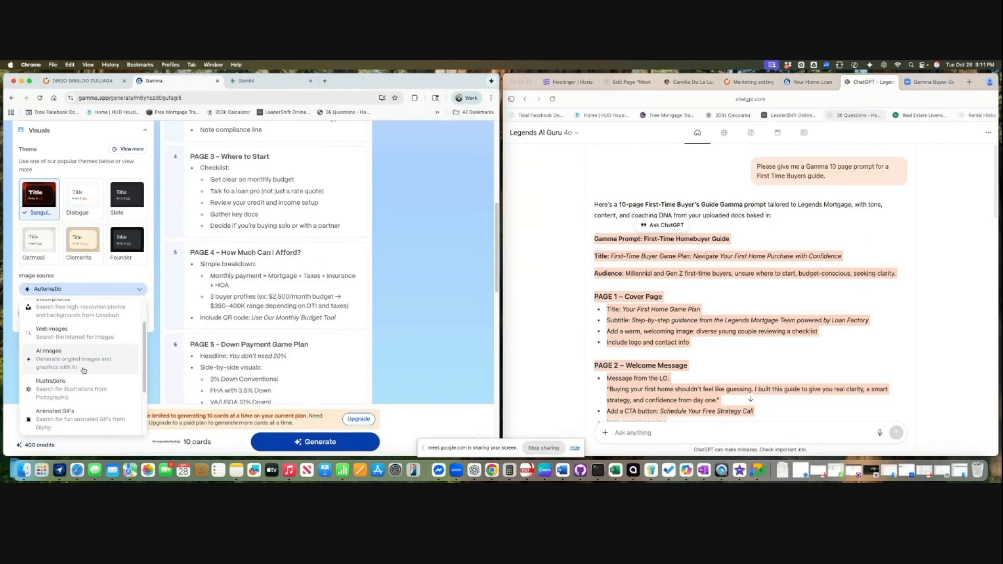
{"action": "scroll", "coordinate": [84, 371], "scroll_direction": "down", "scroll_amount": 2}
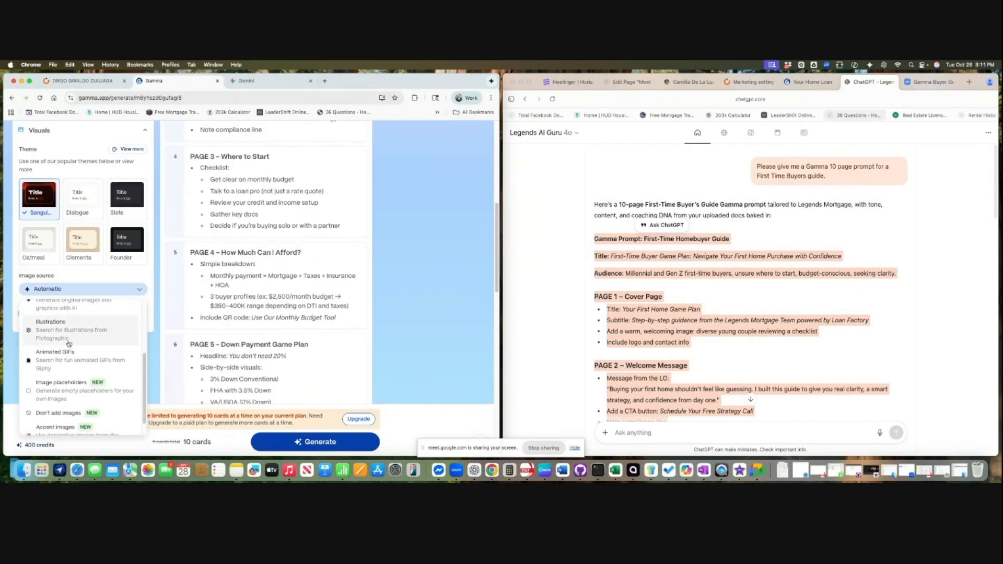
{"action": "scroll", "coordinate": [73, 383], "scroll_direction": "down", "scroll_amount": 1}
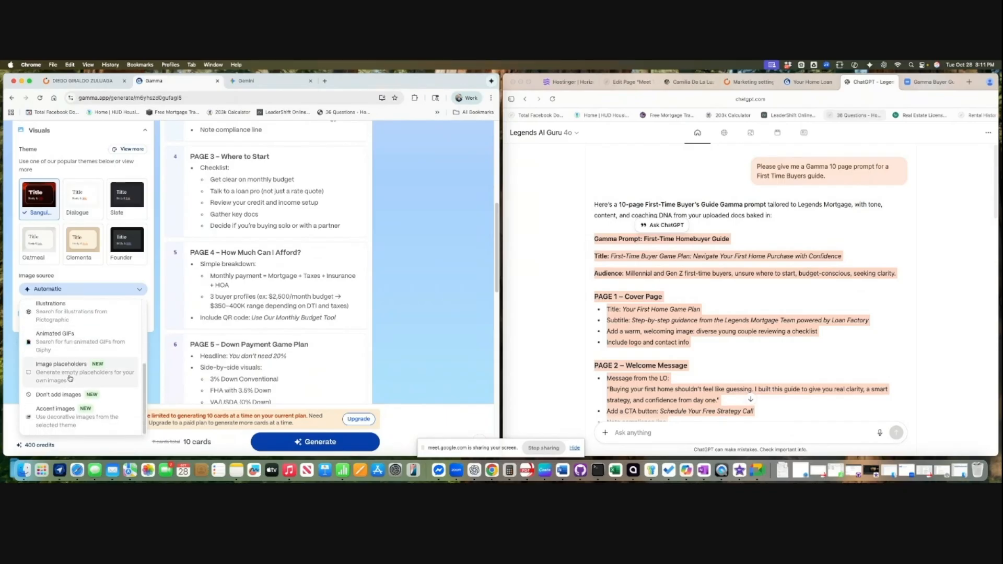
{"action": "scroll", "coordinate": [75, 388], "scroll_direction": "up", "scroll_amount": 6}
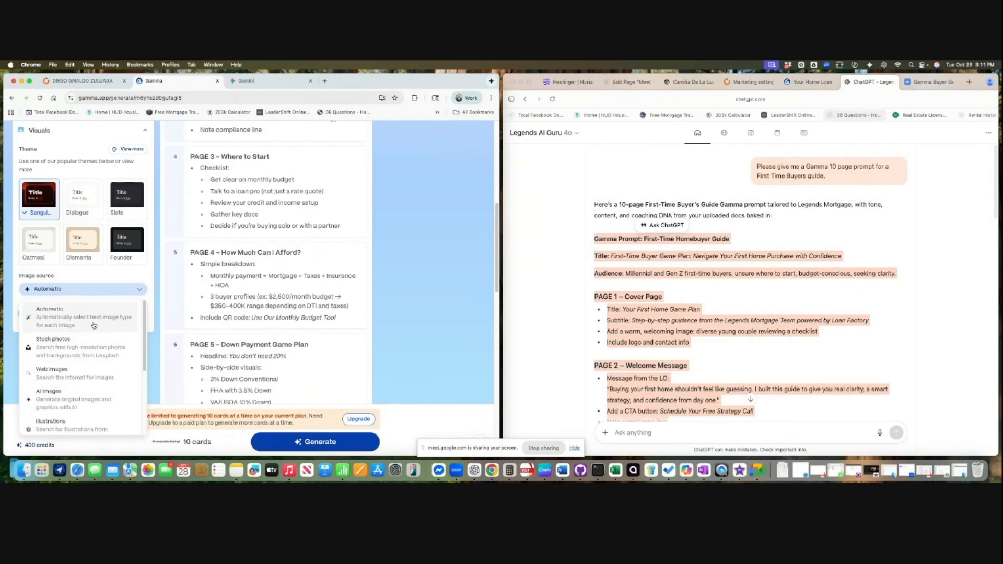
{"action": "left_click", "coordinate": [93, 324]}
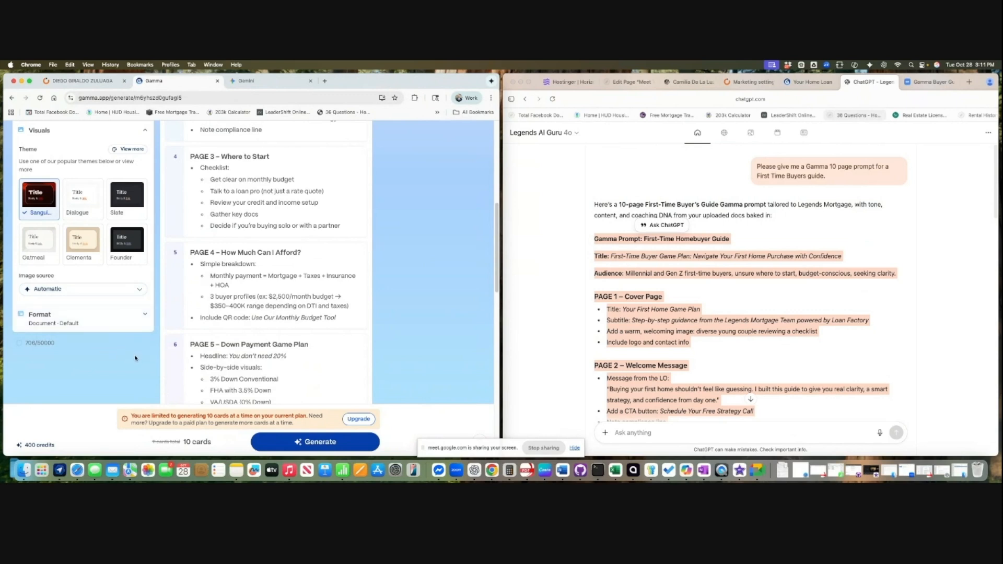
{"action": "scroll", "coordinate": [135, 358], "scroll_direction": "down", "scroll_amount": 10}
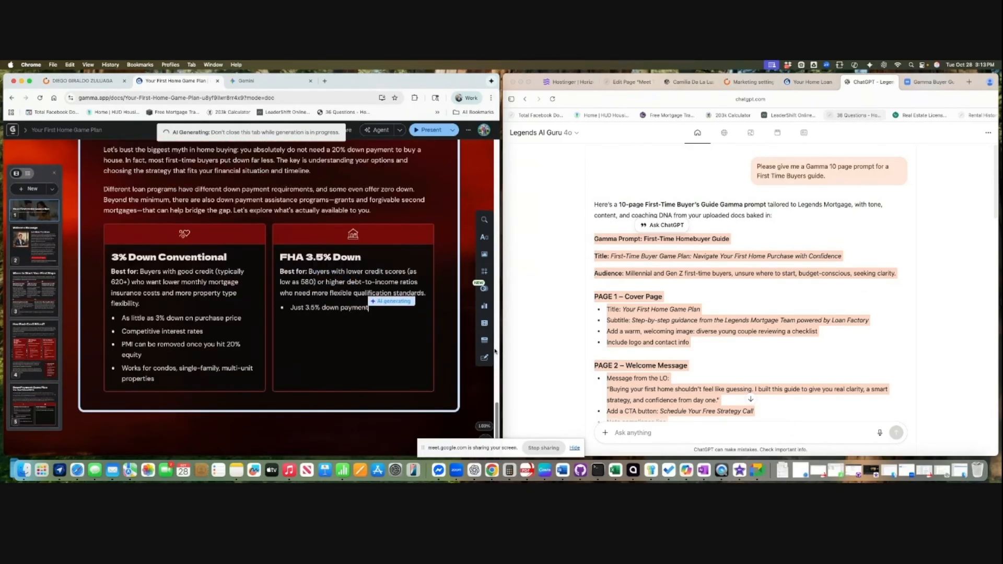
- Switch to Gemini and open the Loan File Assistant Pro (Pipeline & LOA) Gem
{"action": "left_click", "coordinate": [707, 174]}
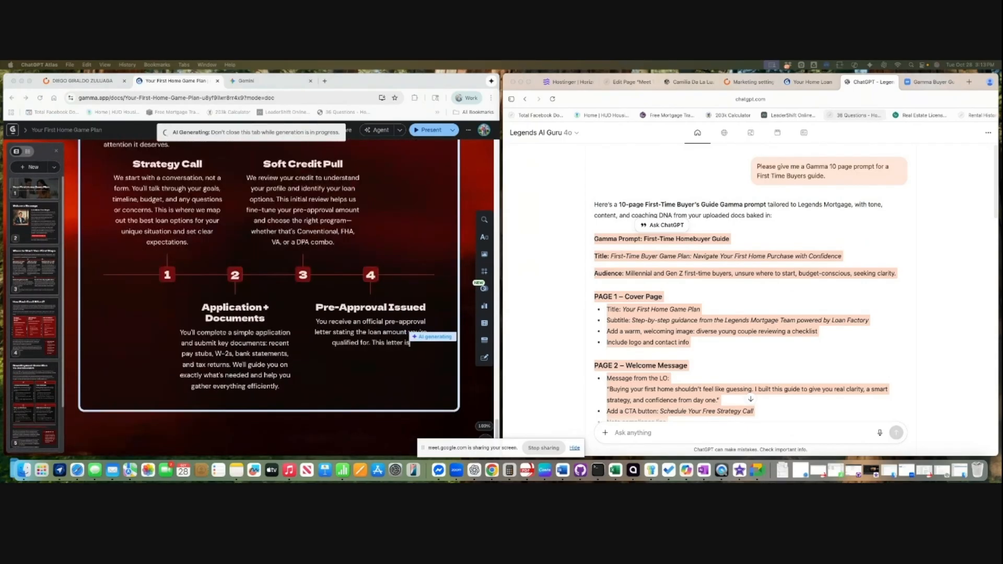
{"action": "left_click", "coordinate": [292, 82]}
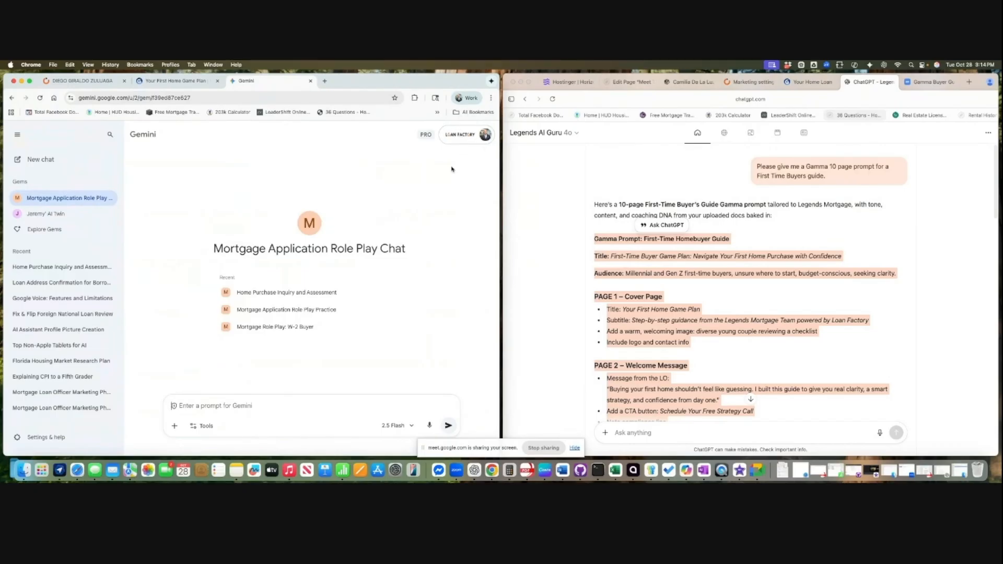
{"action": "left_click", "coordinate": [46, 230]}
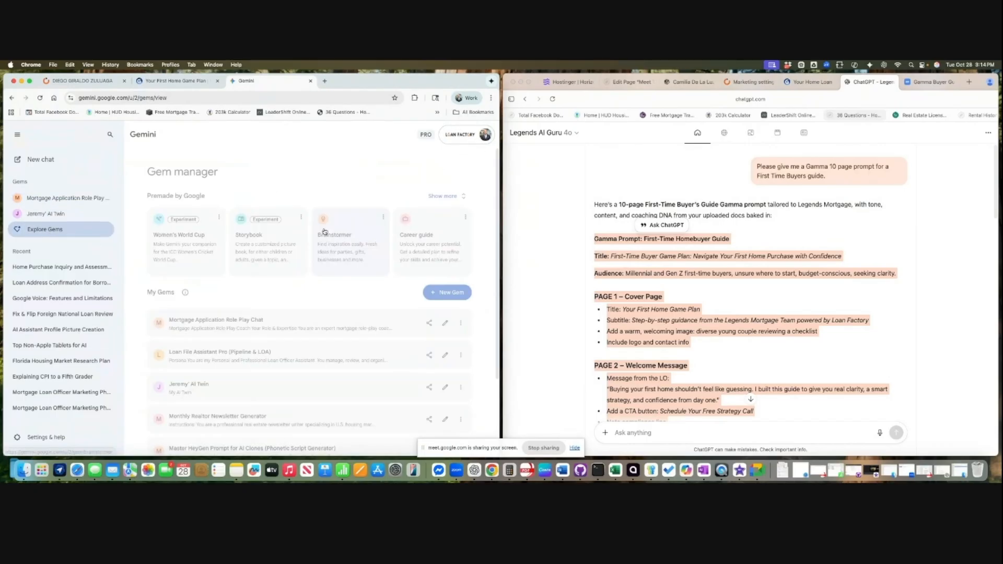
{"action": "left_click", "coordinate": [247, 355]}
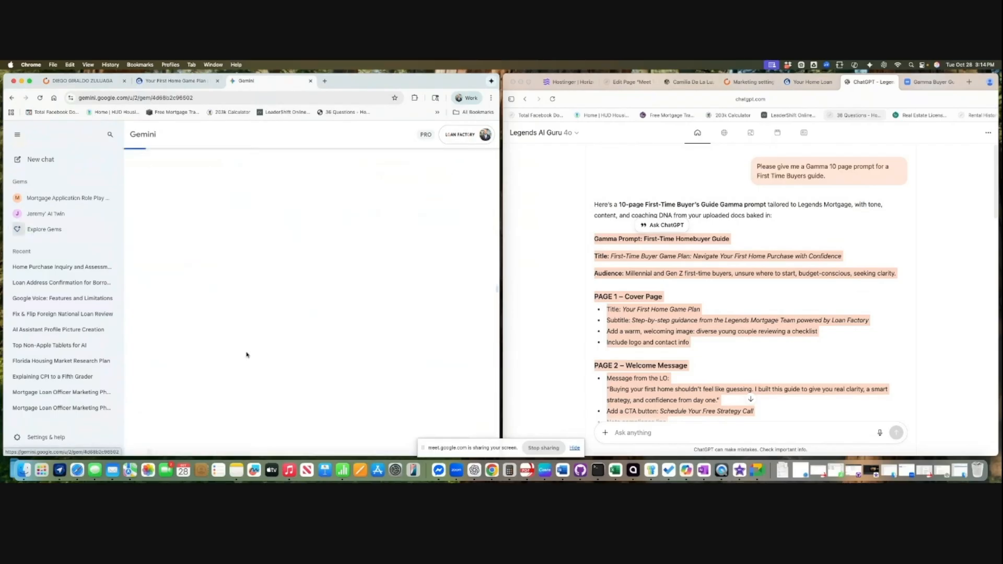
{"action": "left_click", "coordinate": [170, 82]}
{"action": "left_click", "coordinate": [280, 82]}
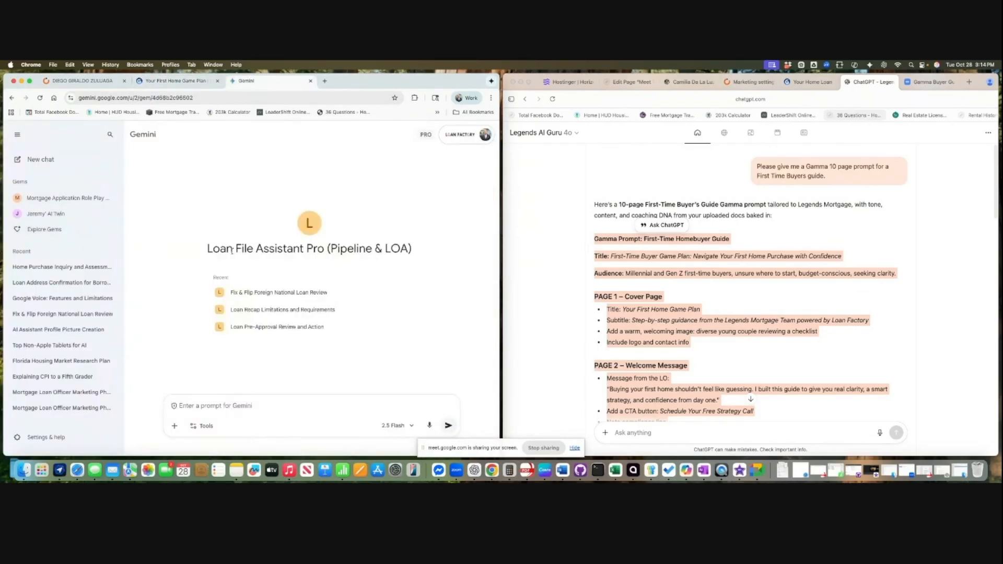
- Attach the customer's three pay stub PDFs and send the prompt "To calculate this customers income for a FHA mortgage"
{"action": "key", "text": "super+v"}
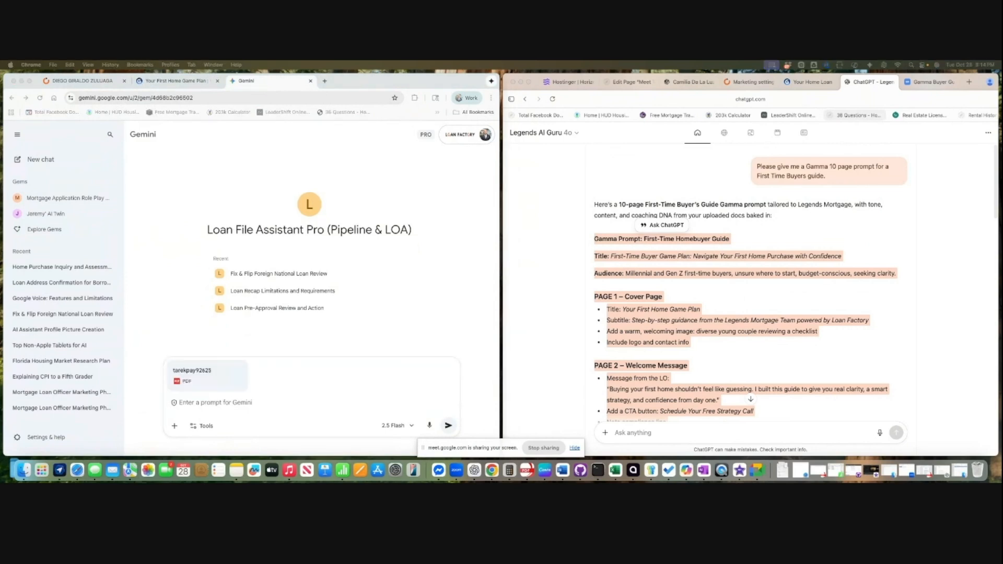
{"action": "left_click_drag", "start_coordinate": [2, 377], "coordinate": [277, 412]}
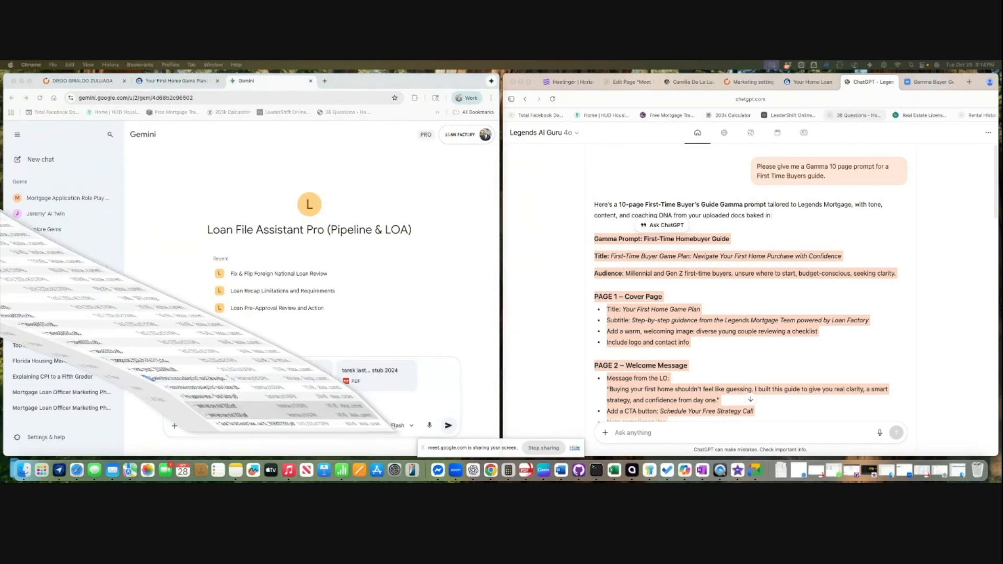
{"action": "left_click", "coordinate": [212, 404]}
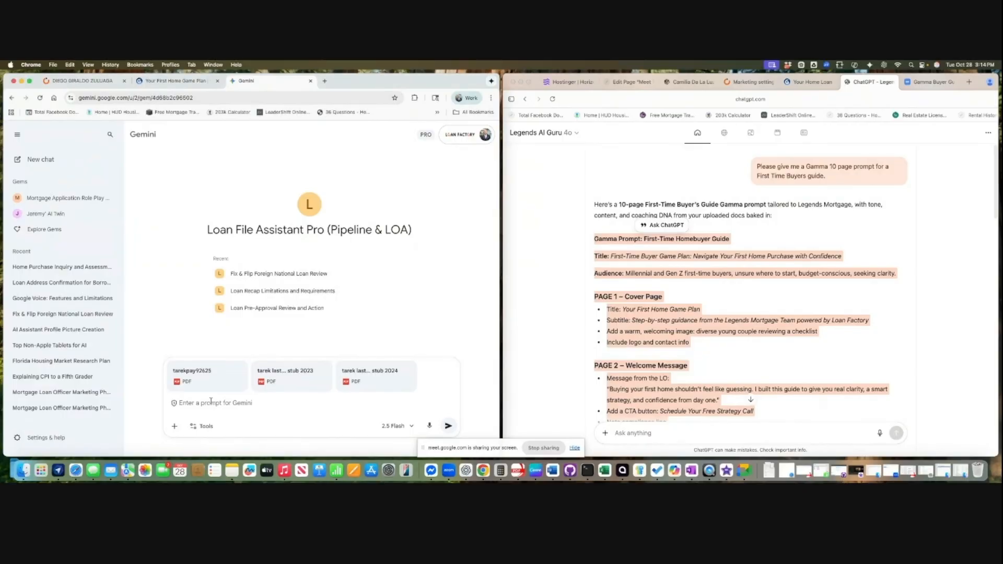
{"action": "type", "text": "To calculate this customers income "}
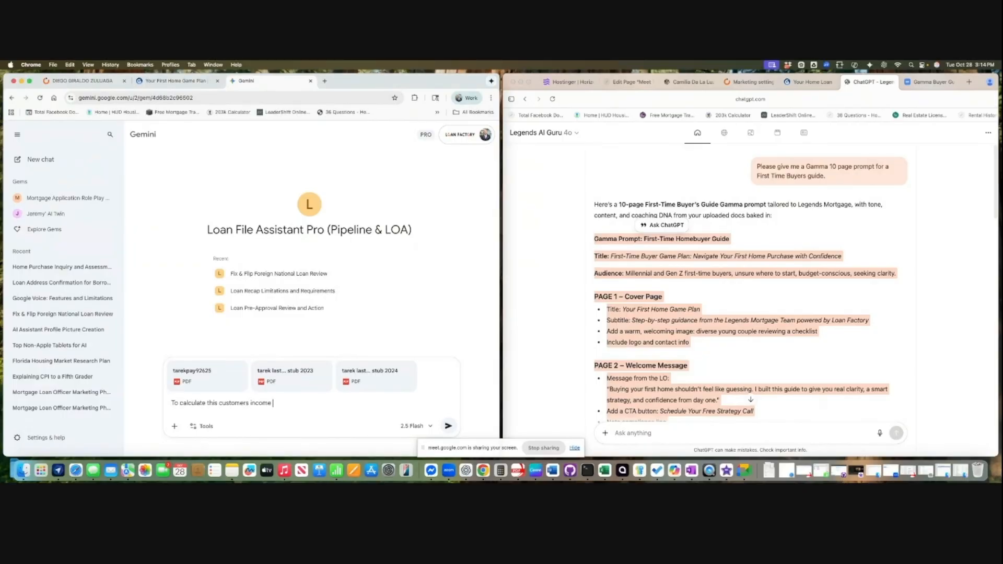
{"action": "type", "text": "for a FHA mortgage"}
{"action": "key", "text": "Return"}
- Return to the Gamma document, page through its cards in presentation mode, and exit the presentation
{"action": "left_click", "coordinate": [183, 83]}
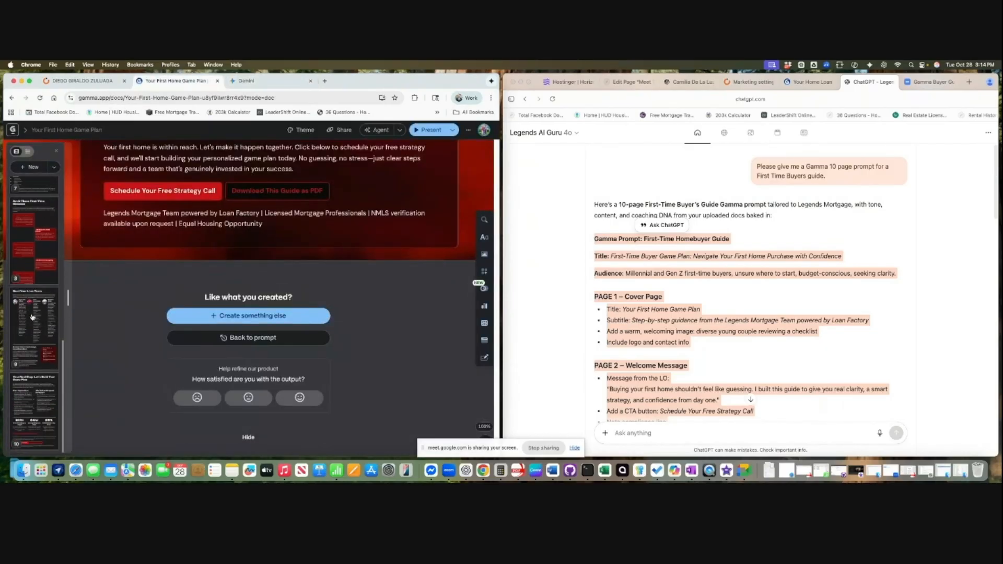
{"action": "scroll", "coordinate": [366, 274], "scroll_direction": "up", "scroll_amount": 10}
{"action": "scroll", "coordinate": [400, 273], "scroll_direction": "up", "scroll_amount": 20}
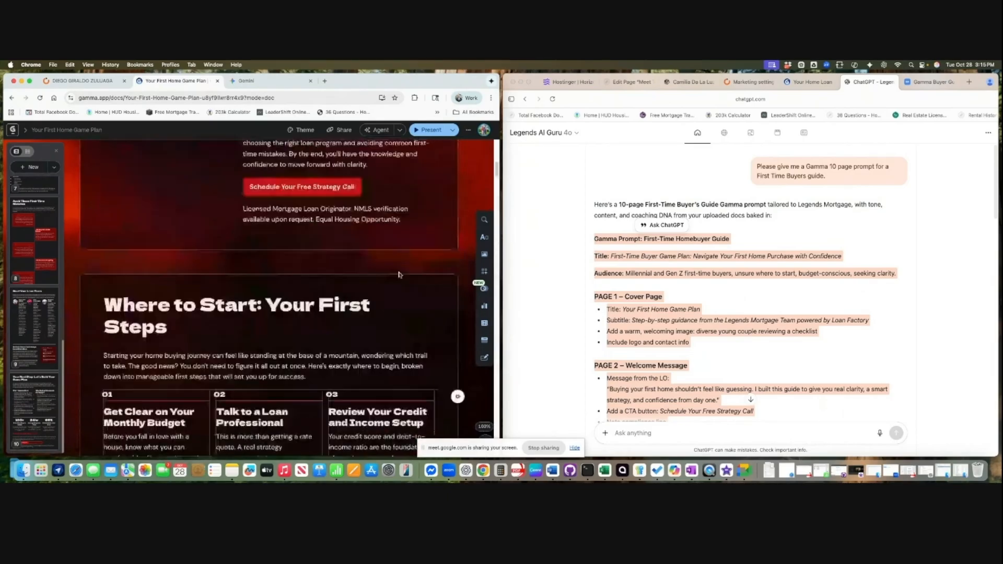
{"action": "left_click", "coordinate": [428, 130]}
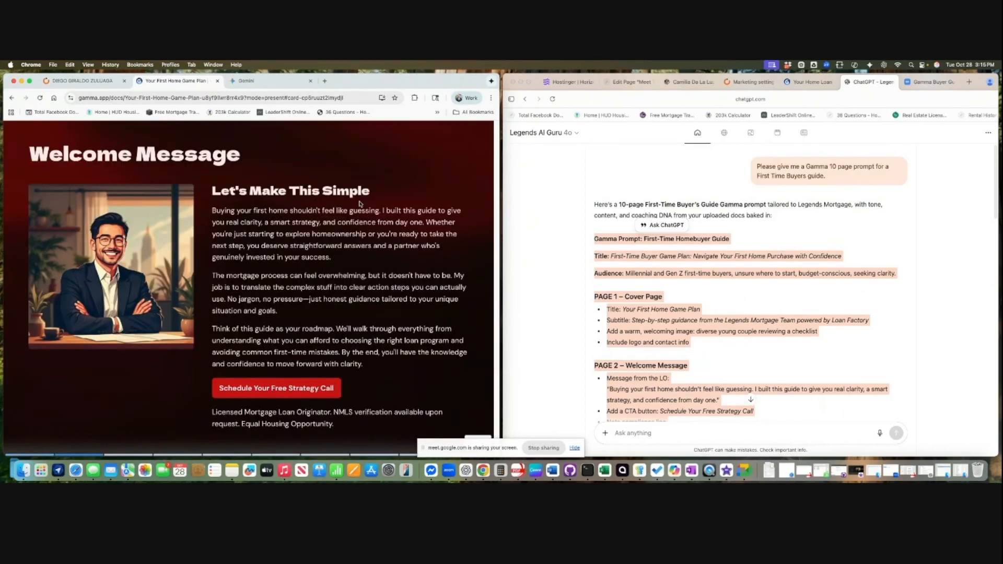
{"action": "key", "text": "Right"}
{"action": "key", "text": "Right"}
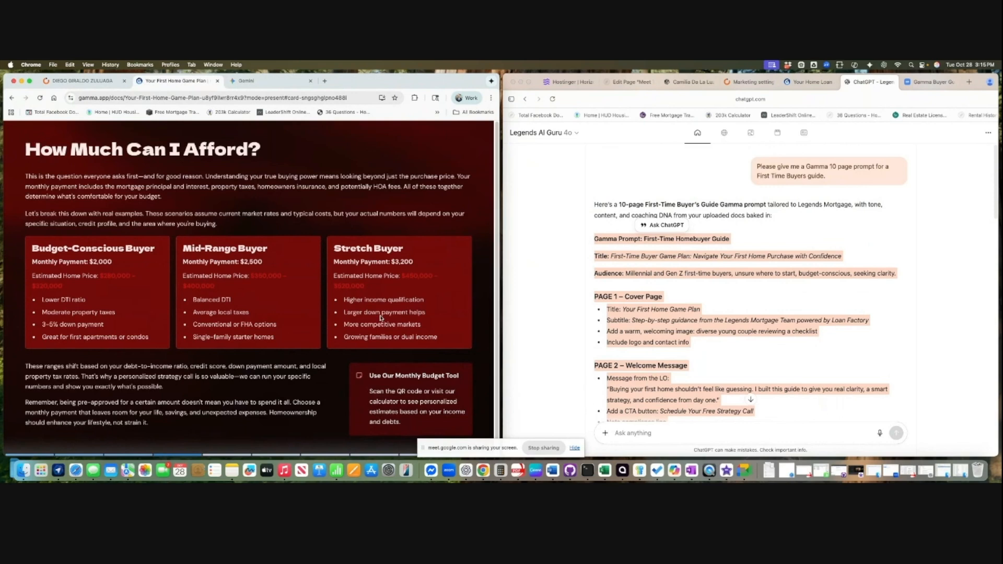
{"action": "key", "text": "Right"}
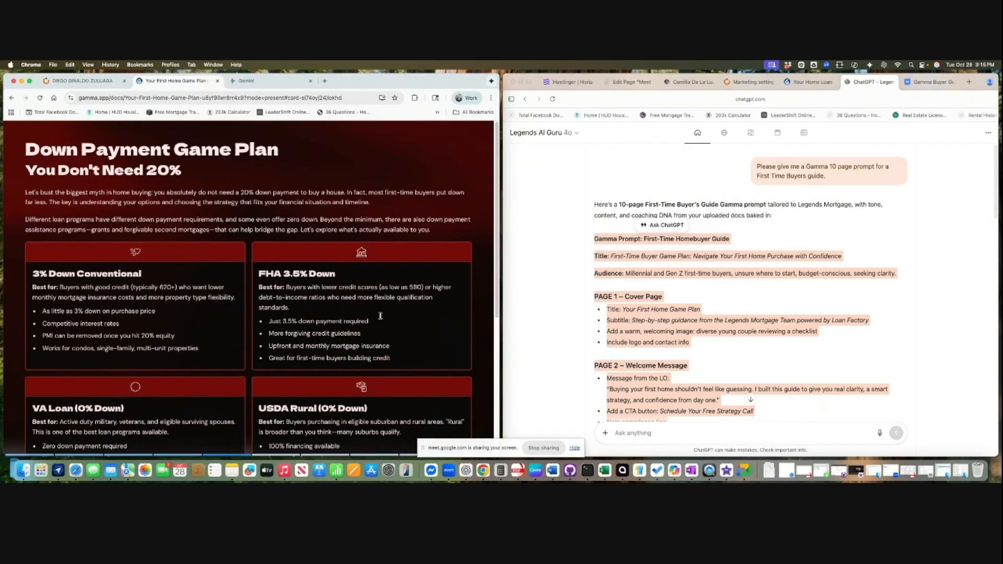
{"action": "key", "text": "Right"}
{"action": "key", "text": "Right"}
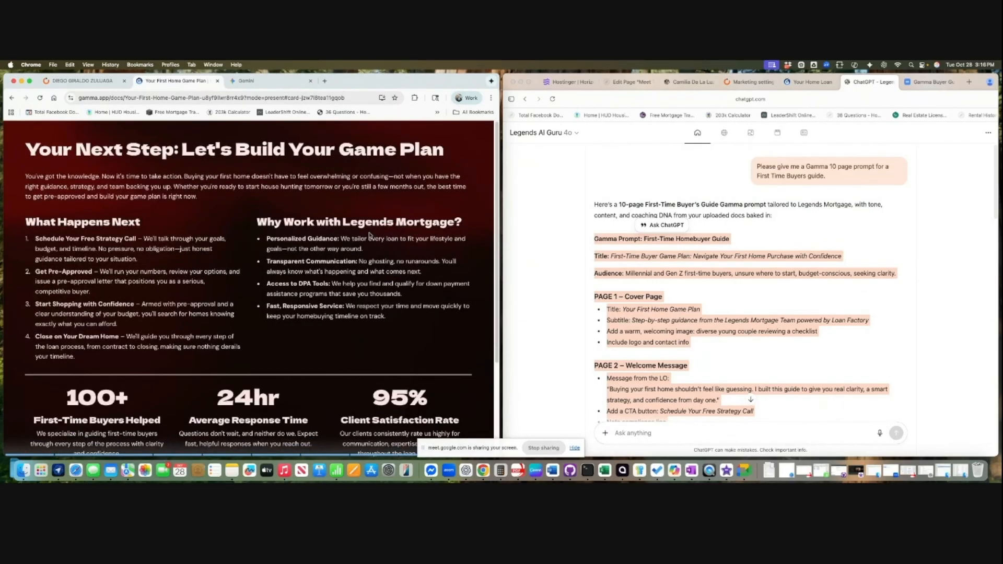
{"action": "left_click", "coordinate": [402, 132]}
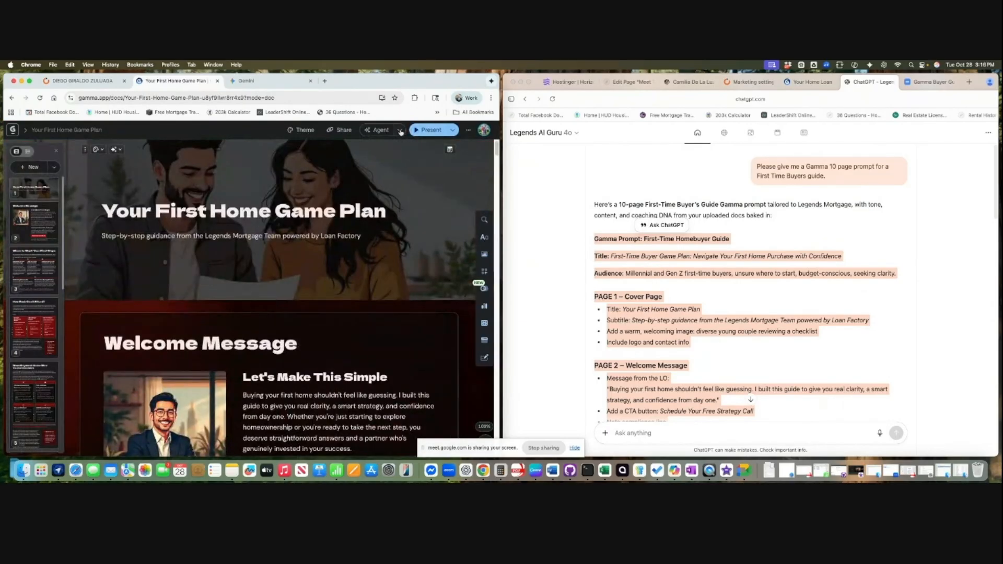
- Export all cards of the Your First Home Game Plan document to PDF
{"action": "left_click", "coordinate": [401, 132]}
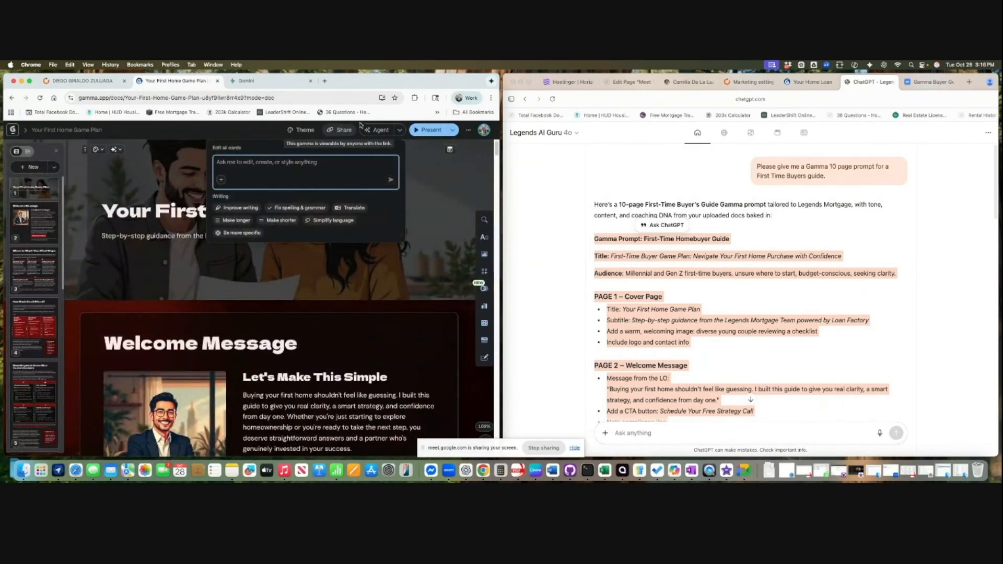
{"action": "left_click", "coordinate": [345, 130]}
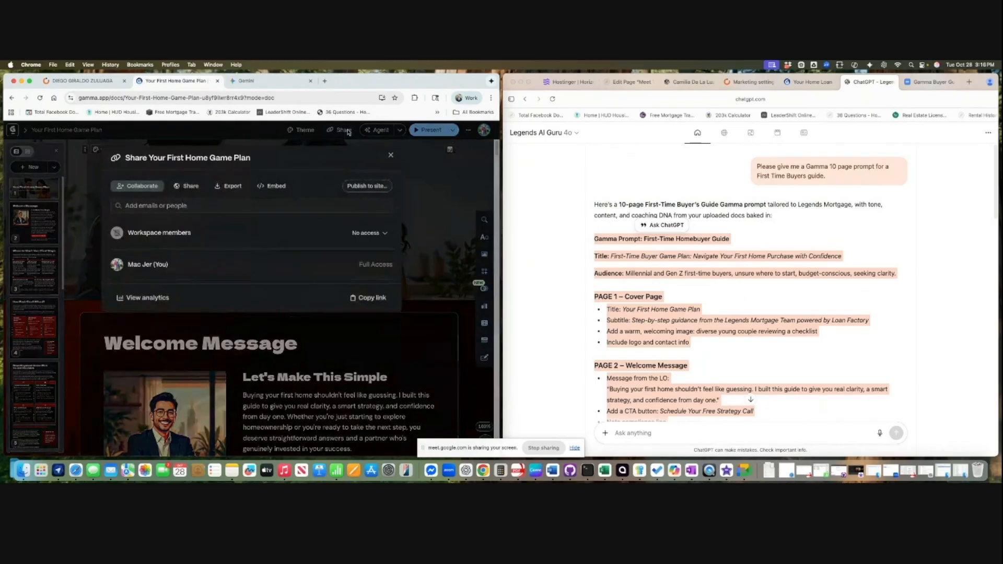
{"action": "left_click", "coordinate": [229, 187]}
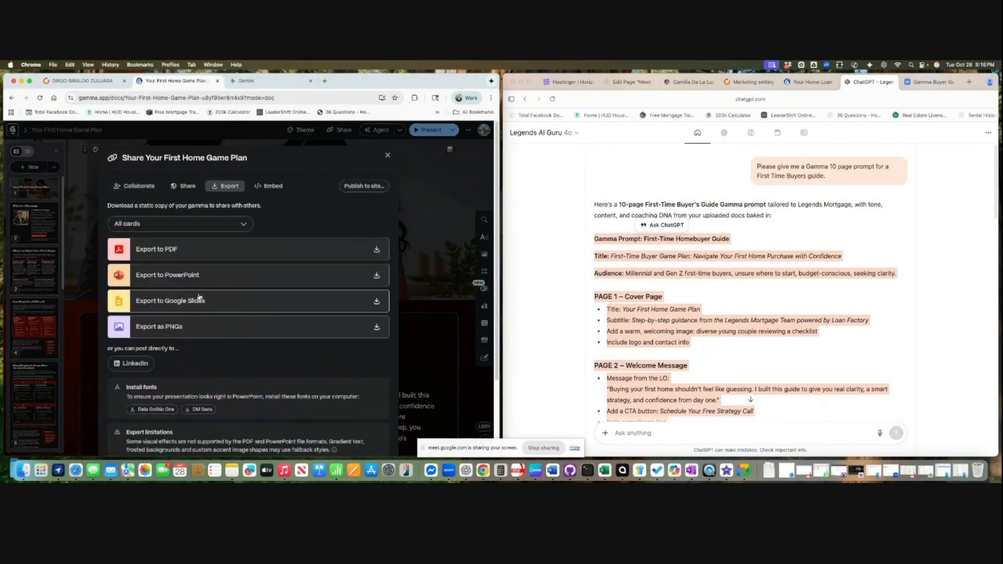
{"action": "left_click", "coordinate": [198, 250]}
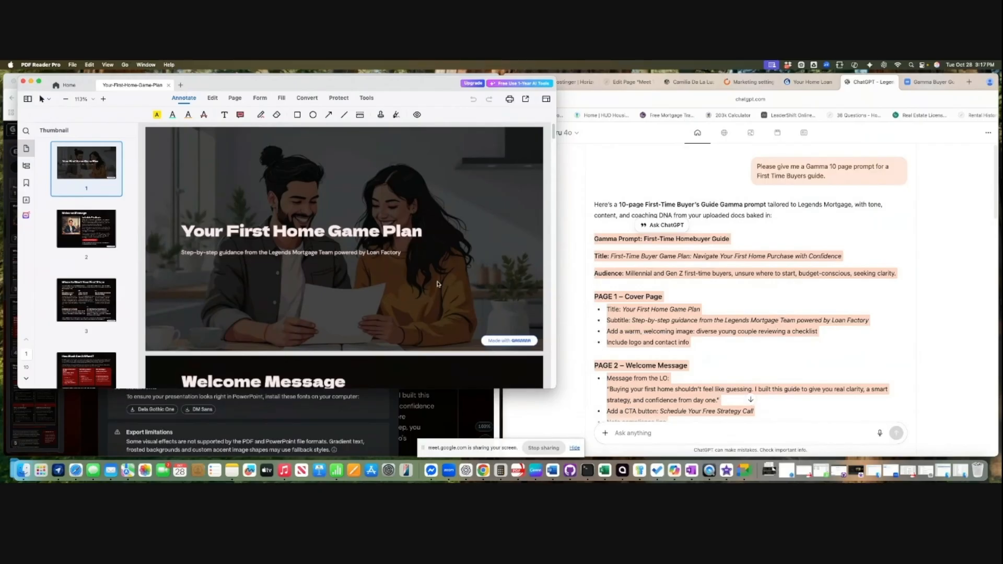
- Review the pages of the exported Your-First-Home-Game-Plan PDF and close the PDF reader window
{"action": "scroll", "coordinate": [441, 284], "scroll_direction": "down", "scroll_amount": 2}
{"action": "scroll", "coordinate": [443, 302], "scroll_direction": "down", "scroll_amount": 1}
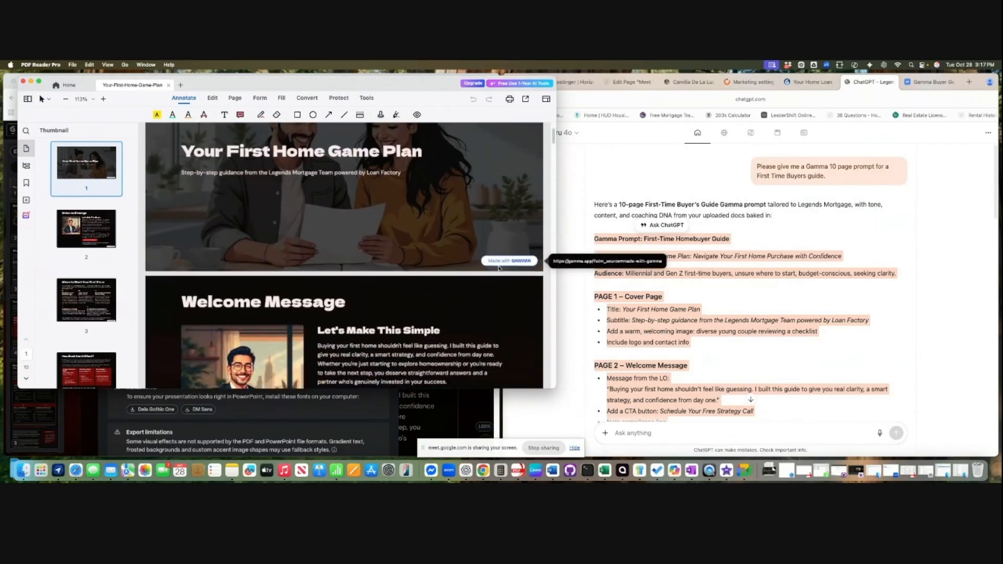
{"action": "scroll", "coordinate": [486, 316], "scroll_direction": "down", "scroll_amount": 4}
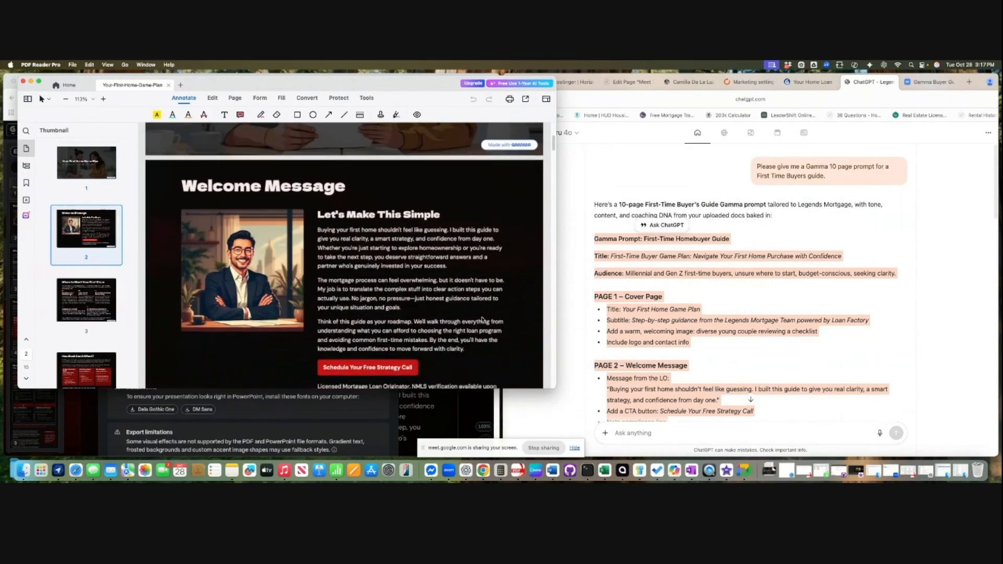
{"action": "scroll", "coordinate": [482, 320], "scroll_direction": "down", "scroll_amount": 20}
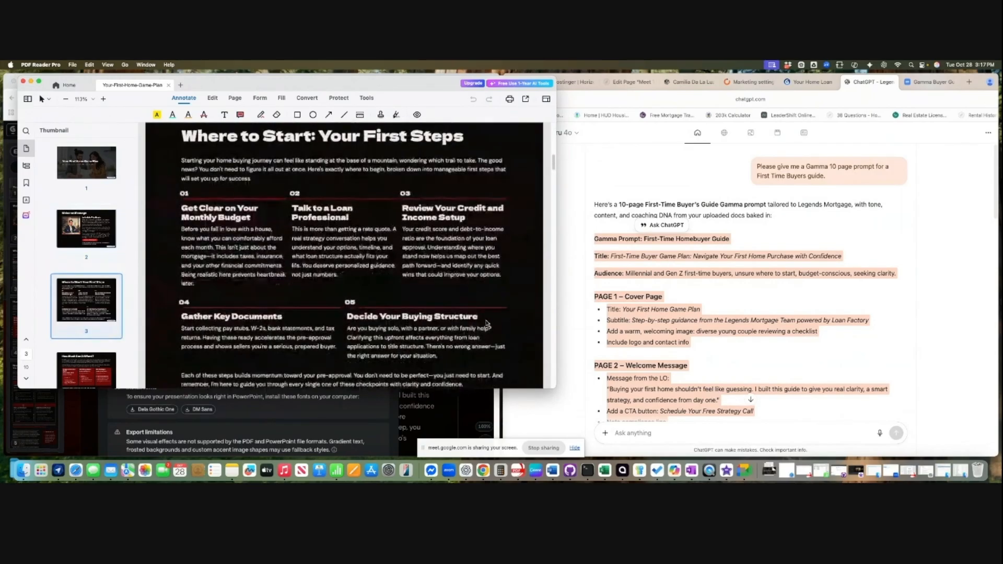
{"action": "scroll", "coordinate": [486, 323], "scroll_direction": "down", "scroll_amount": 15}
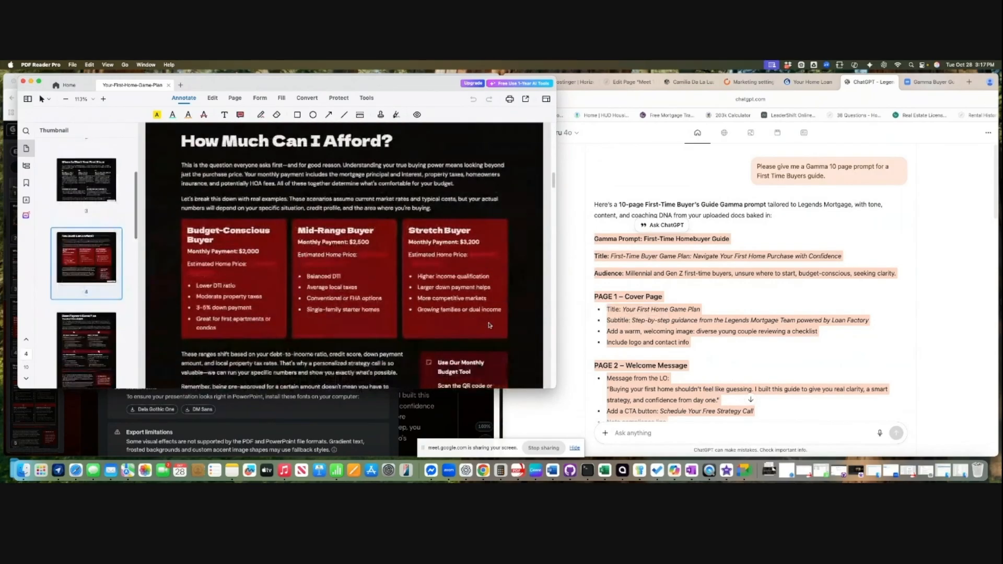
{"action": "scroll", "coordinate": [491, 324], "scroll_direction": "down", "scroll_amount": 15}
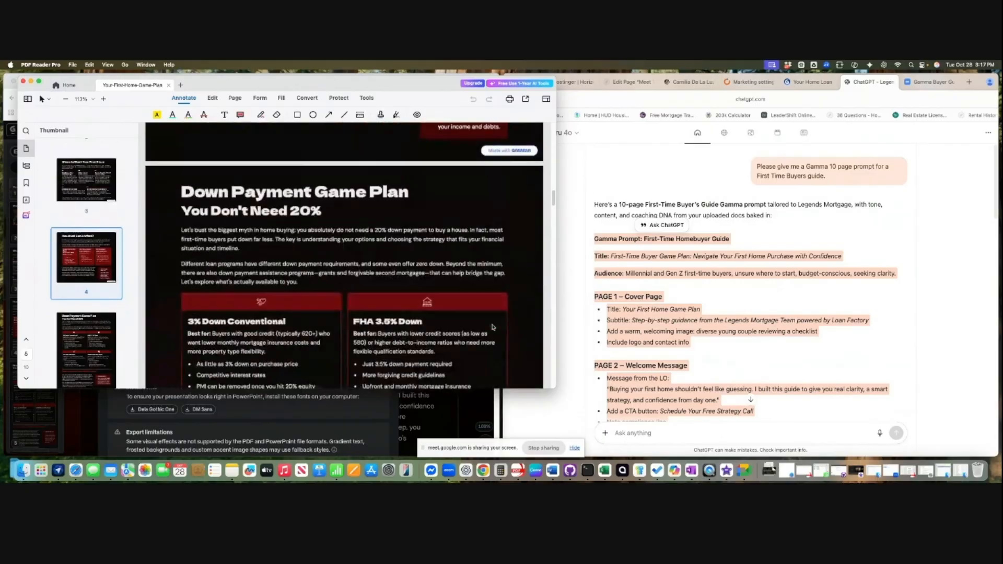
{"action": "scroll", "coordinate": [493, 329], "scroll_direction": "down", "scroll_amount": 20}
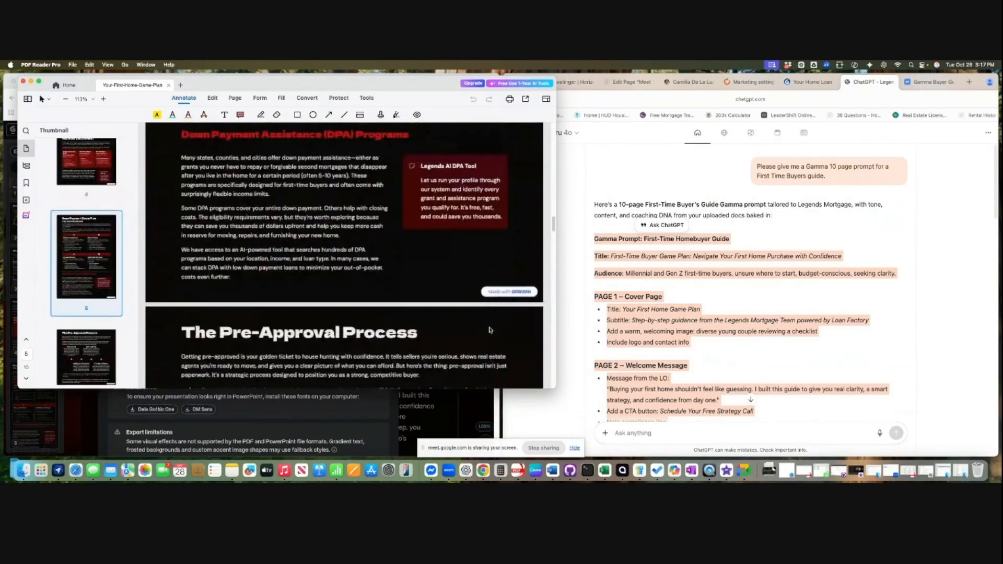
{"action": "scroll", "coordinate": [491, 331], "scroll_direction": "down", "scroll_amount": 20}
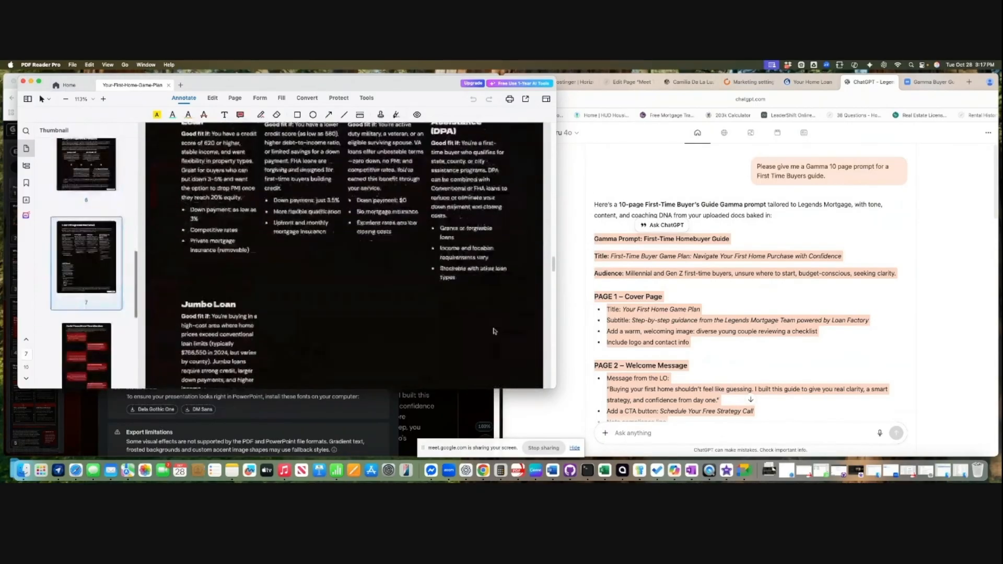
{"action": "scroll", "coordinate": [493, 331], "scroll_direction": "down", "scroll_amount": 20}
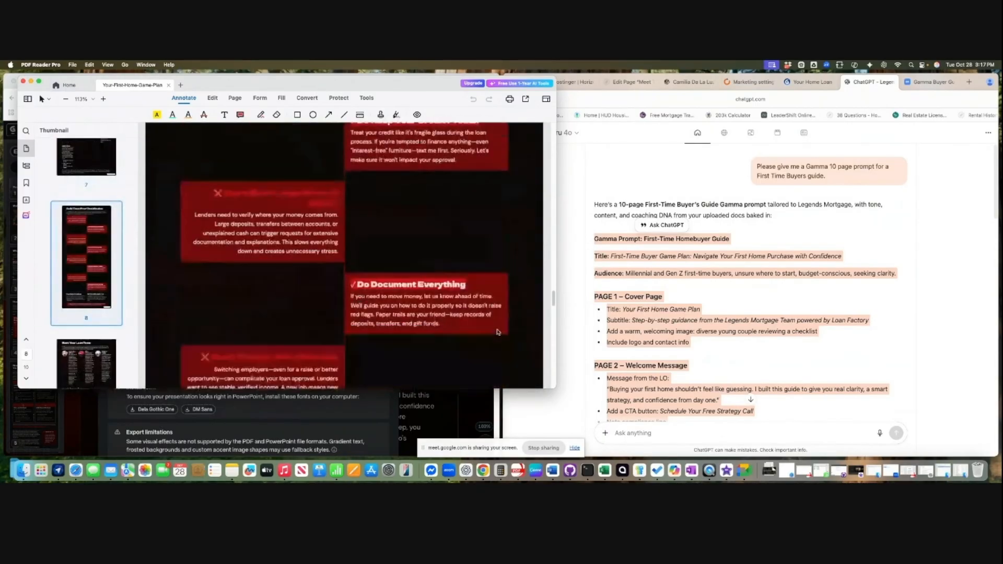
{"action": "scroll", "coordinate": [496, 333], "scroll_direction": "down", "scroll_amount": 15}
{"action": "left_click", "coordinate": [23, 82]}
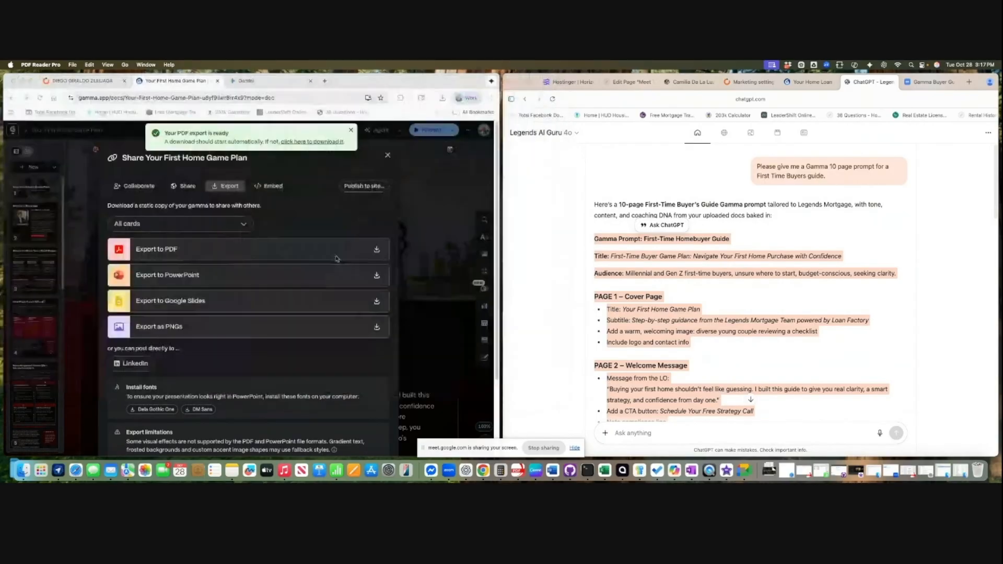
- Close the Gamma share dialog and view the Your First Home Game Plan document alongside the Your Home Loan Journey guide
{"action": "left_click", "coordinate": [387, 156]}
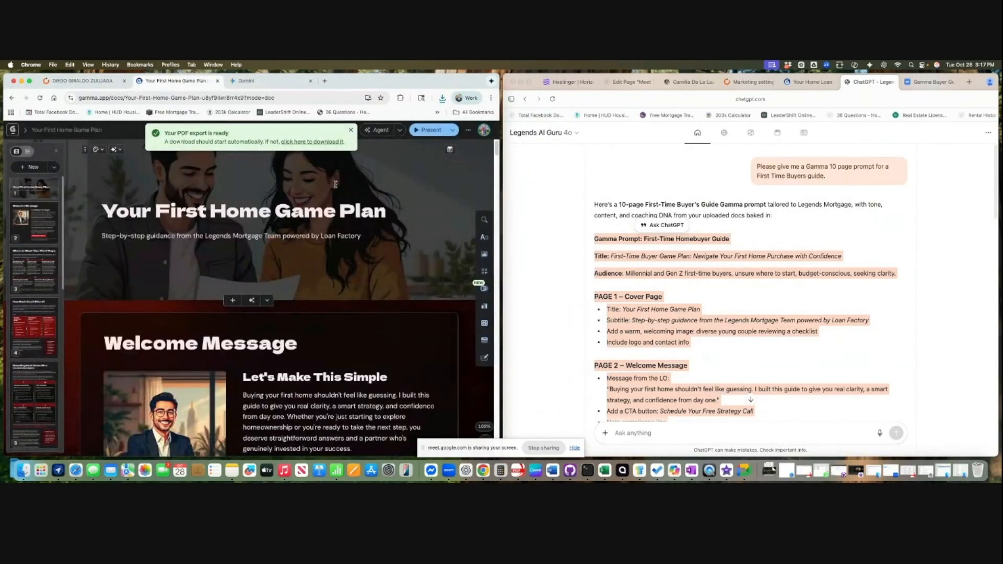
{"action": "scroll", "coordinate": [369, 325], "scroll_direction": "down", "scroll_amount": 10}
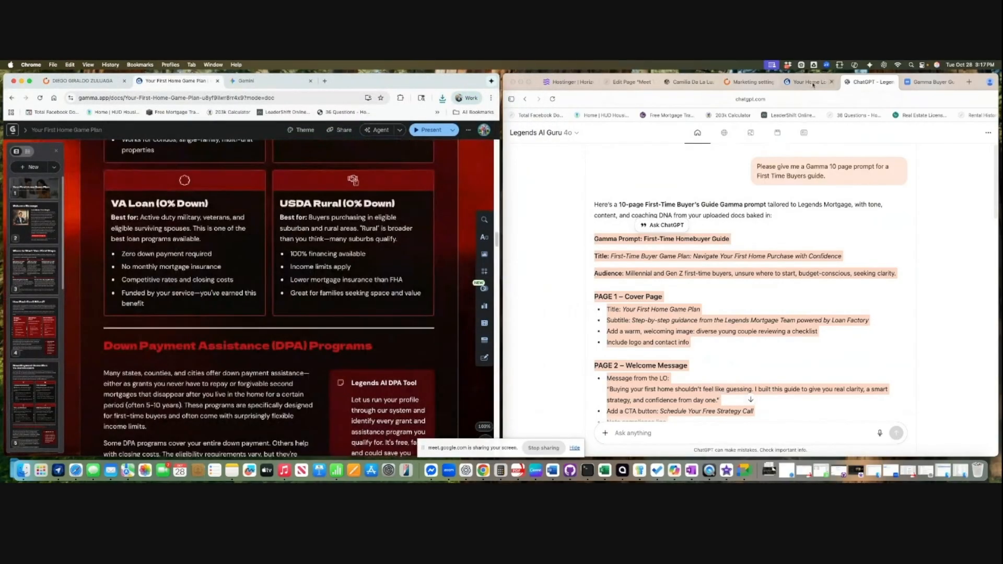
{"action": "left_click", "coordinate": [809, 82]}
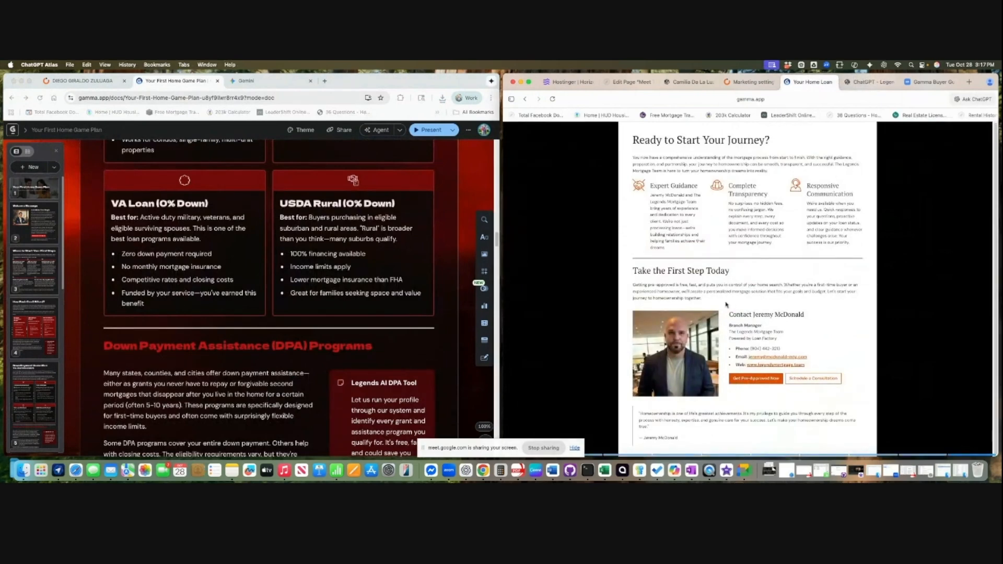
{"action": "scroll", "coordinate": [292, 232], "scroll_direction": "up", "scroll_amount": 15}
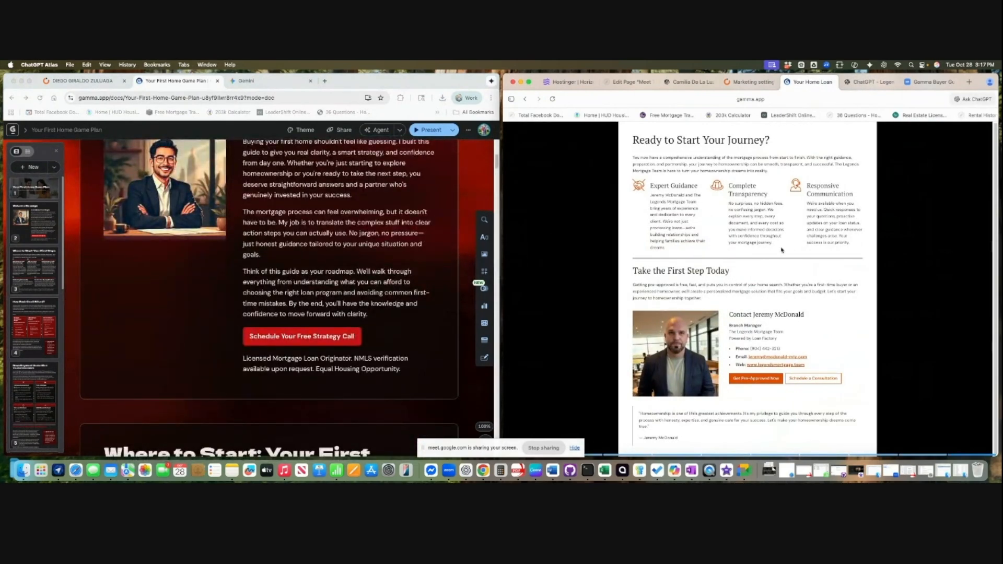
- Switch to Gemini and review the customer's FHA income calculation, action steps and W-2 request e-mail
{"action": "left_click", "coordinate": [246, 80]}
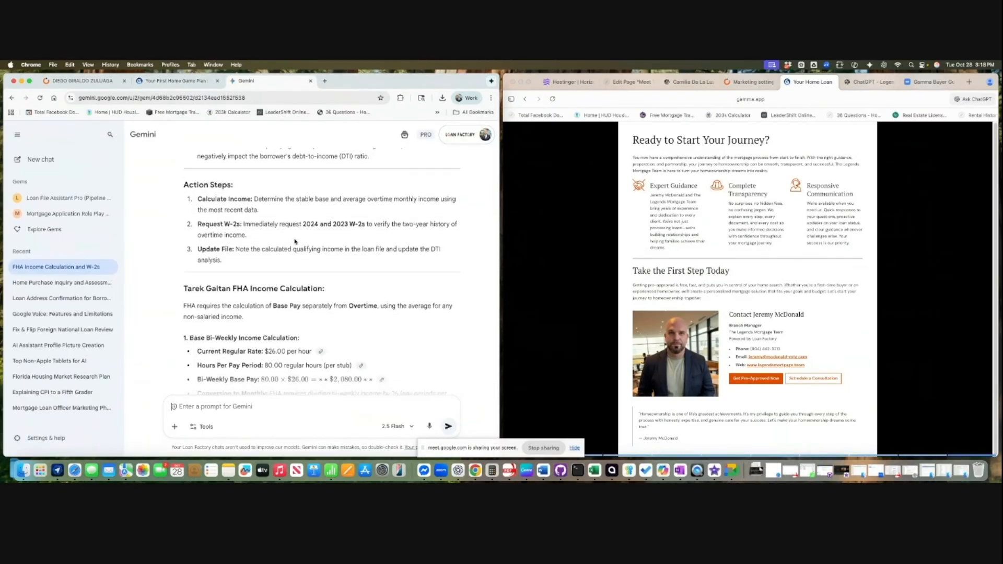
{"action": "scroll", "coordinate": [293, 241], "scroll_direction": "up", "scroll_amount": 1}
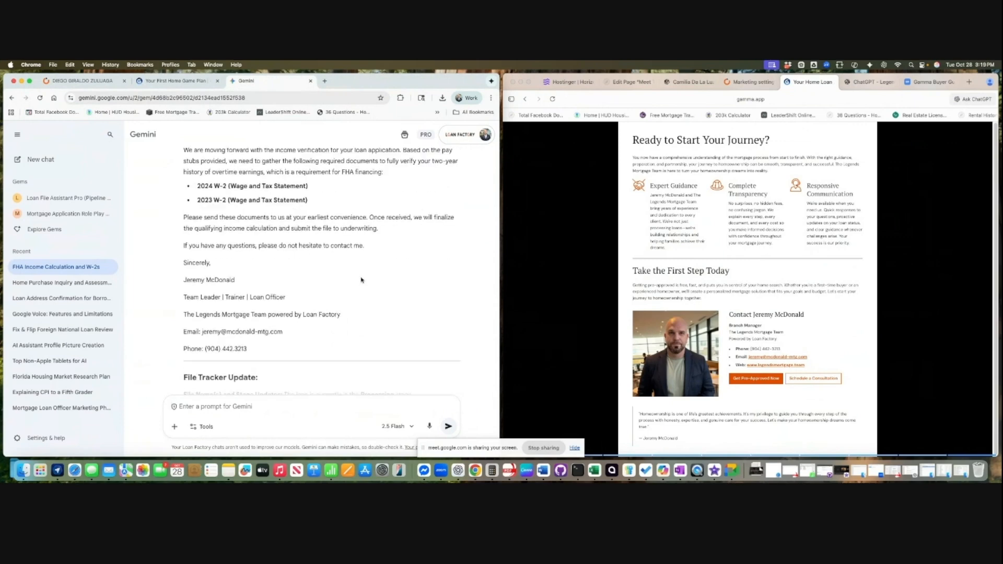
{"action": "key", "text": "super+1"}
{"action": "scroll", "coordinate": [263, 269], "scroll_direction": "up", "scroll_amount": 20}
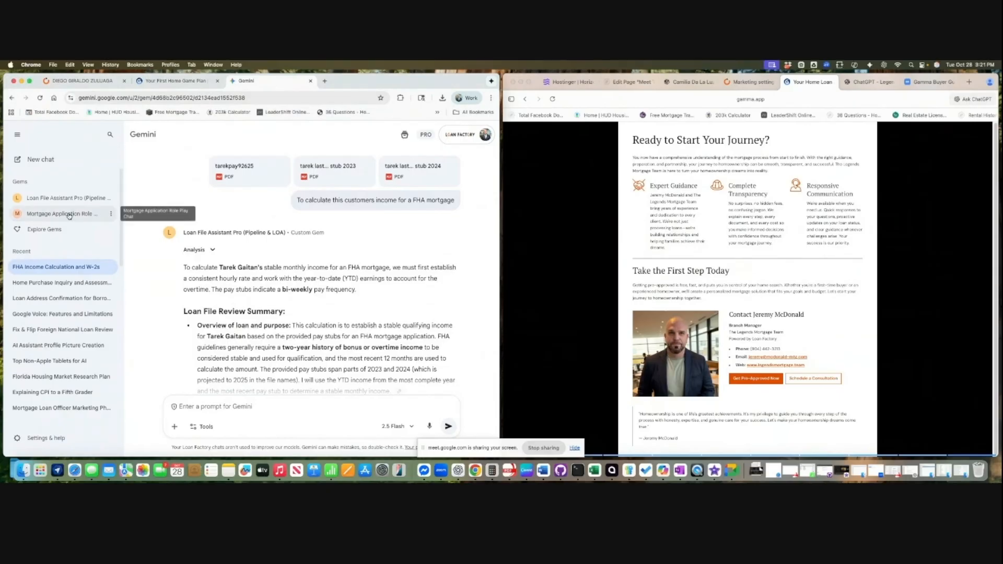
- Open the Mortgage Application Role Play Chat Gem and send the prompt "Give me a Schedule Client to review"
{"action": "left_click", "coordinate": [73, 213]}
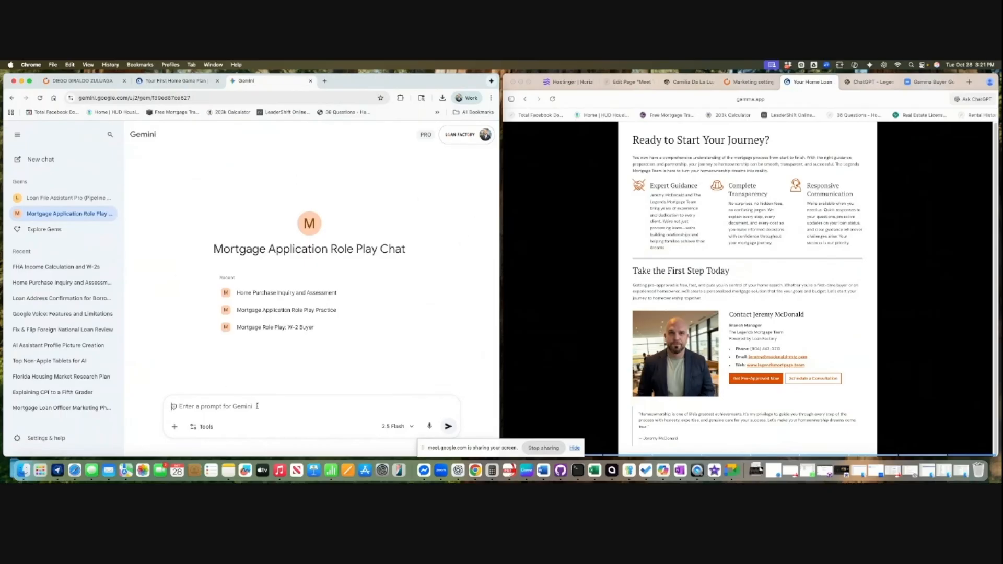
{"action": "type", "text": "G"}
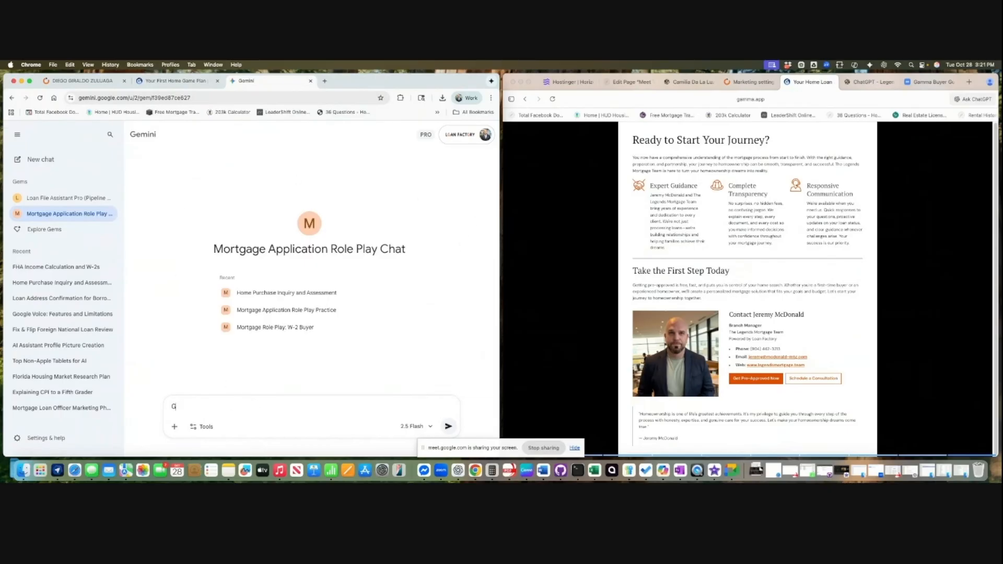
{"action": "type", "text": "ive me a Schedule Client to review"}
{"action": "key", "text": "Return"}
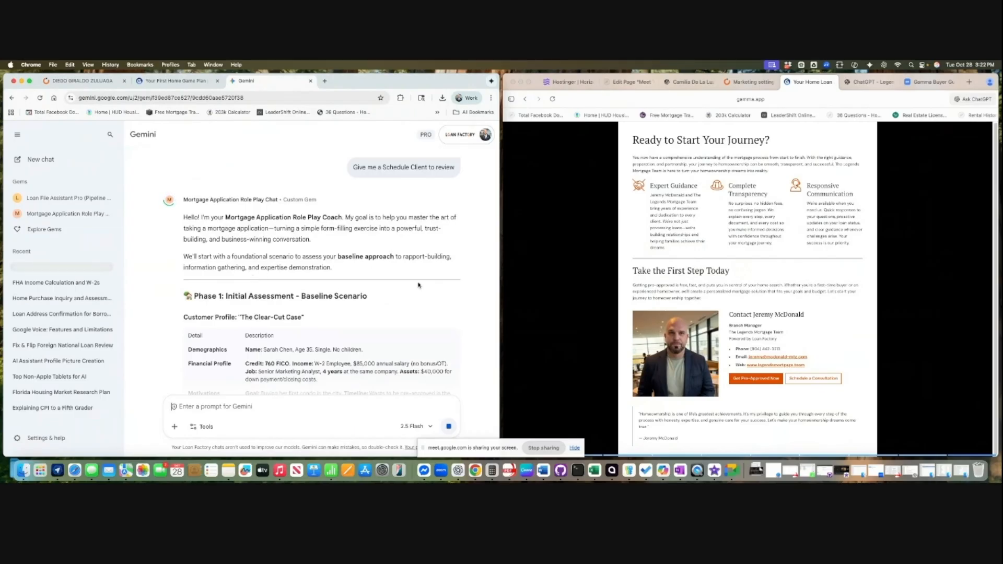
- Read the role-play scenario's customer profile and opening dialogue in the Gem's reply
{"action": "scroll", "coordinate": [356, 258], "scroll_direction": "down", "scroll_amount": 3}
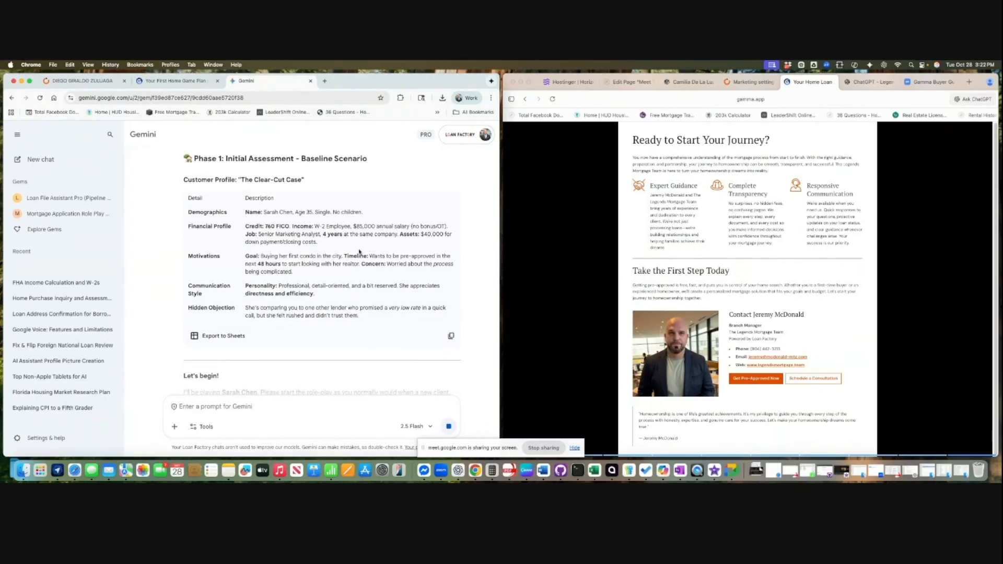
{"action": "scroll", "coordinate": [360, 252], "scroll_direction": "down", "scroll_amount": 1}
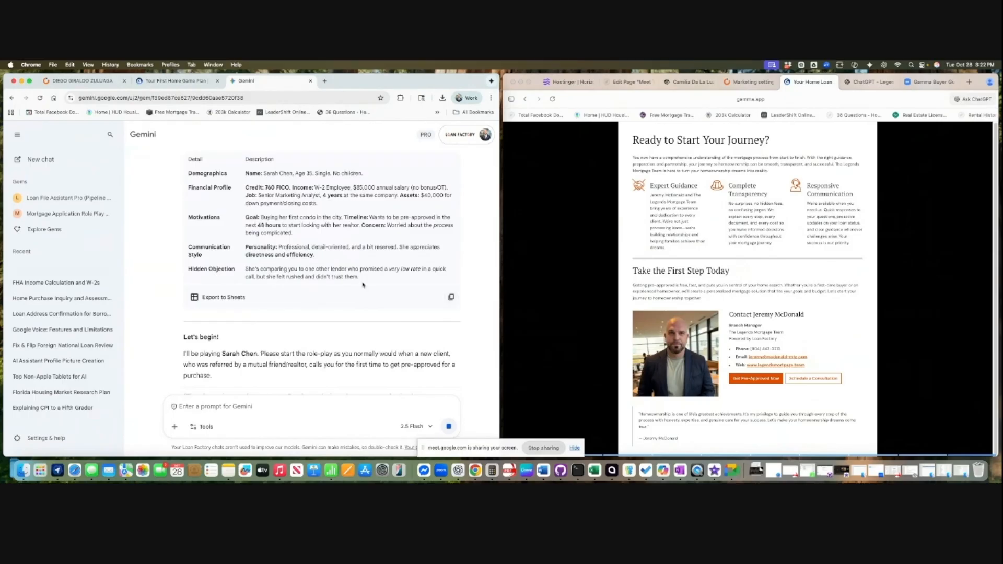
{"action": "scroll", "coordinate": [364, 286], "scroll_direction": "down", "scroll_amount": 2}
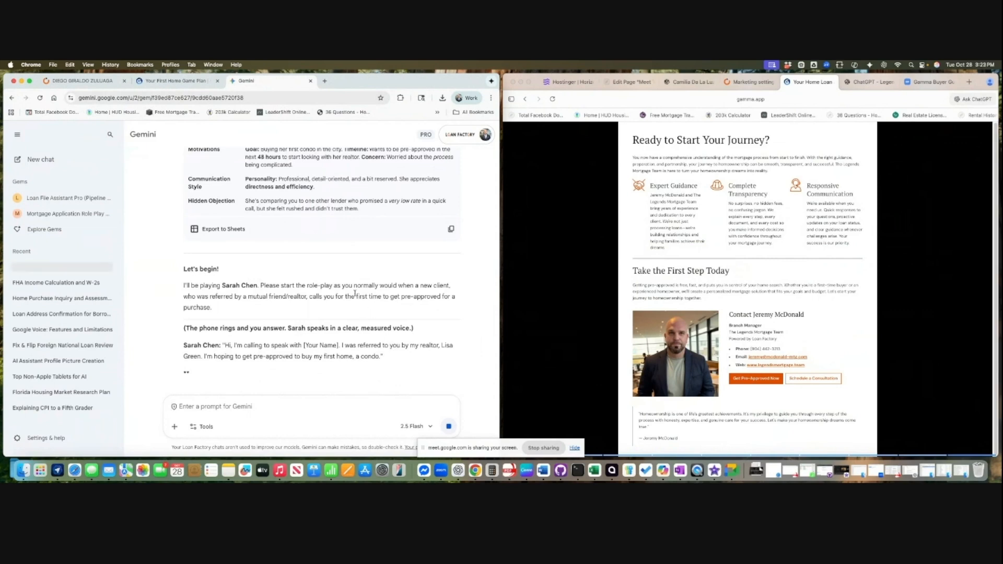
{"action": "scroll", "coordinate": [359, 294], "scroll_direction": "up", "scroll_amount": 1}
{"action": "scroll", "coordinate": [359, 296], "scroll_direction": "up", "scroll_amount": 10}
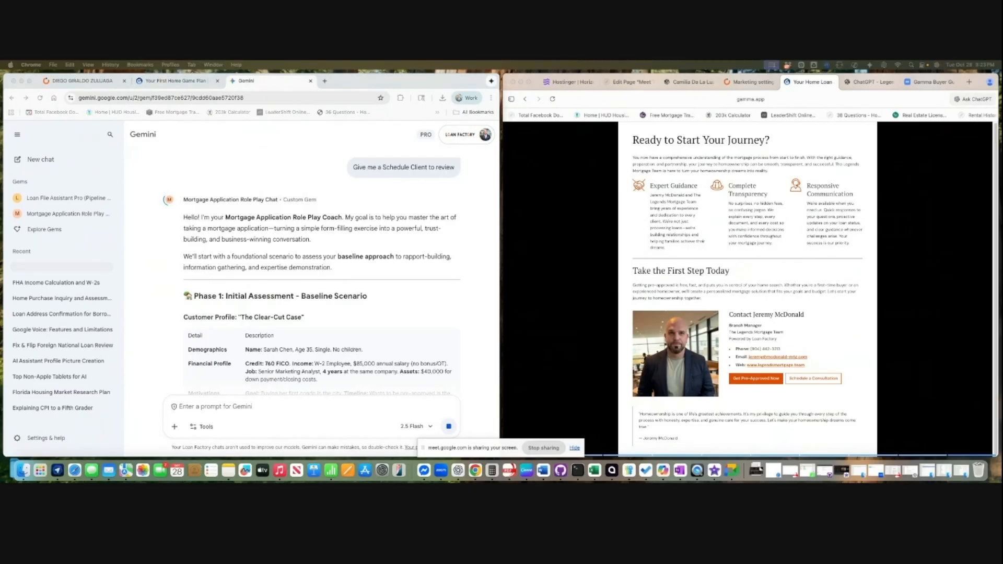
- Return to Gamma and leave the Your First Home Game Plan document for the gammas overview
{"action": "left_click", "coordinate": [176, 81]}
{"action": "left_click", "coordinate": [14, 134]}
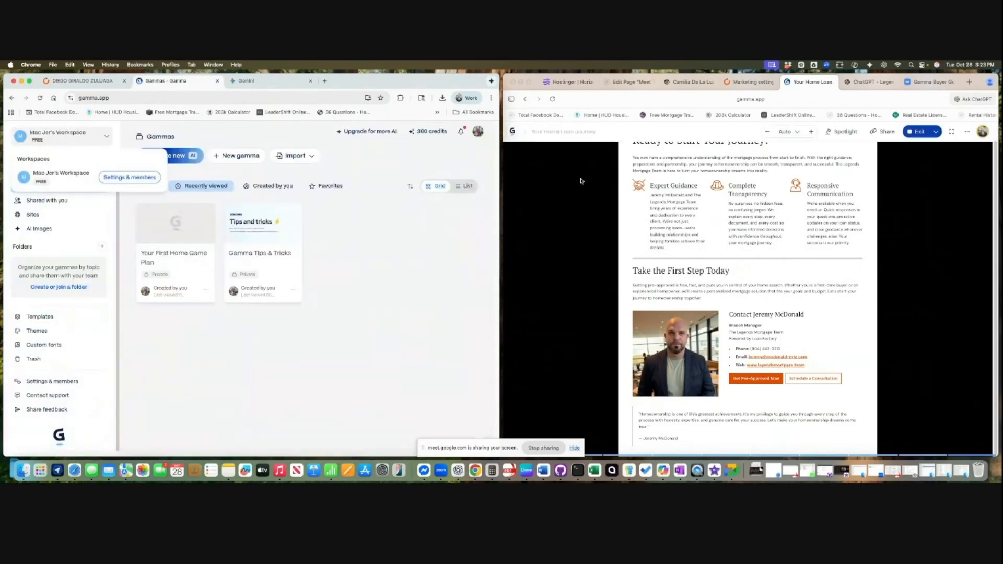
{"action": "left_click", "coordinate": [379, 284]}
- Open the Gamma Buyer Guide Prompt Template document, look through it, and copy the template text starting from its title
{"action": "left_click", "coordinate": [869, 82]}
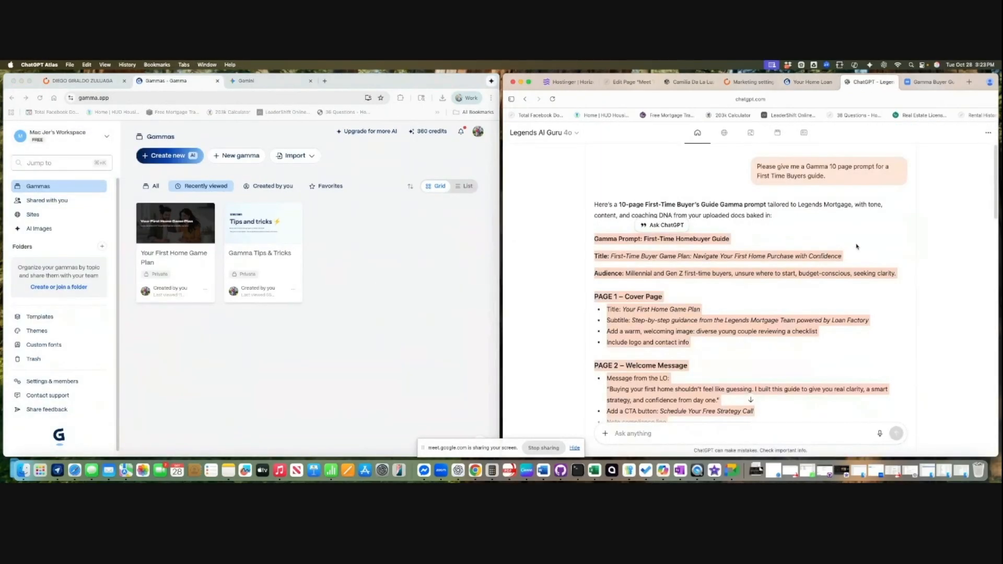
{"action": "left_click", "coordinate": [818, 245]}
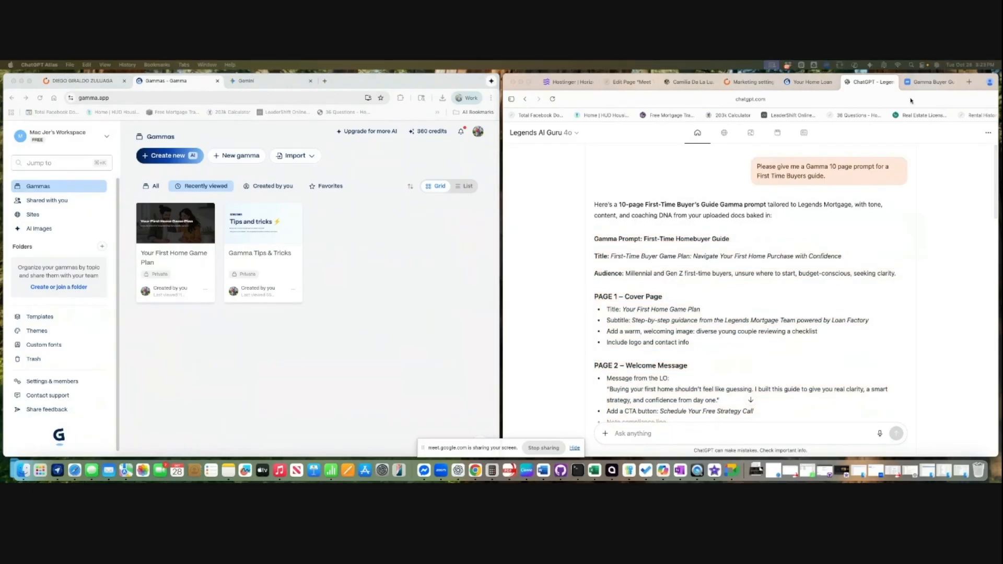
{"action": "left_click", "coordinate": [932, 82]}
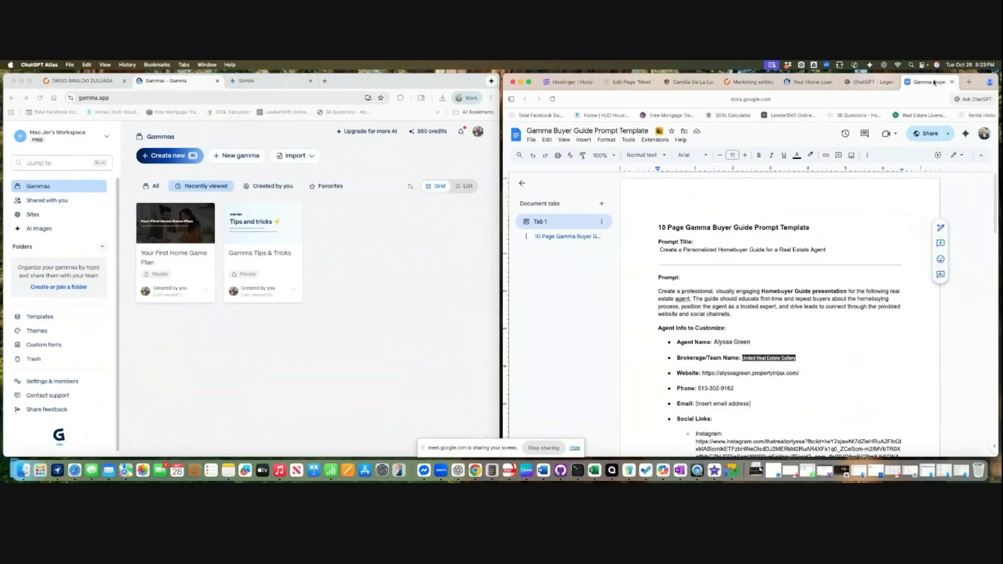
{"action": "scroll", "coordinate": [829, 231], "scroll_direction": "down", "scroll_amount": 3}
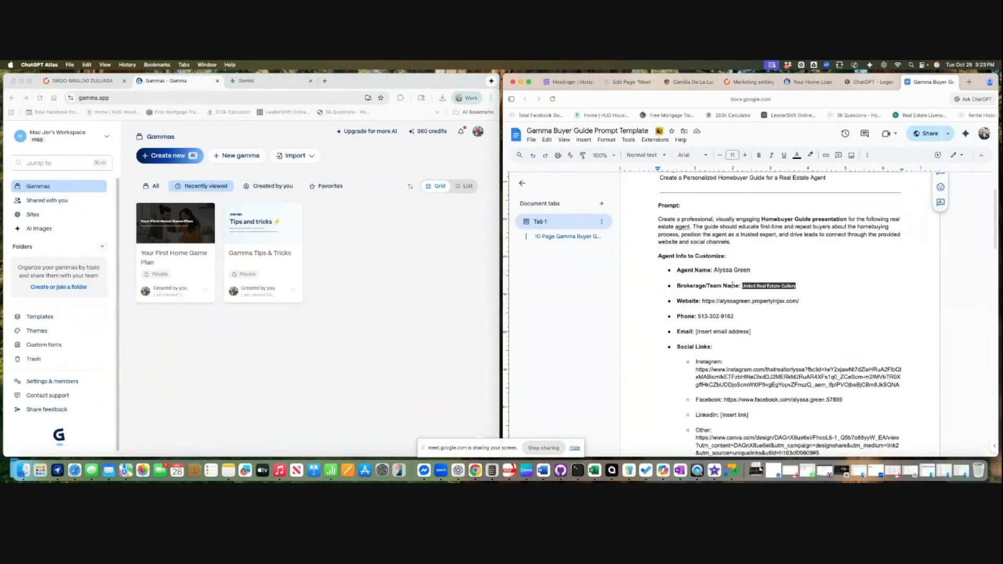
{"action": "scroll", "coordinate": [832, 311], "scroll_direction": "down", "scroll_amount": 7}
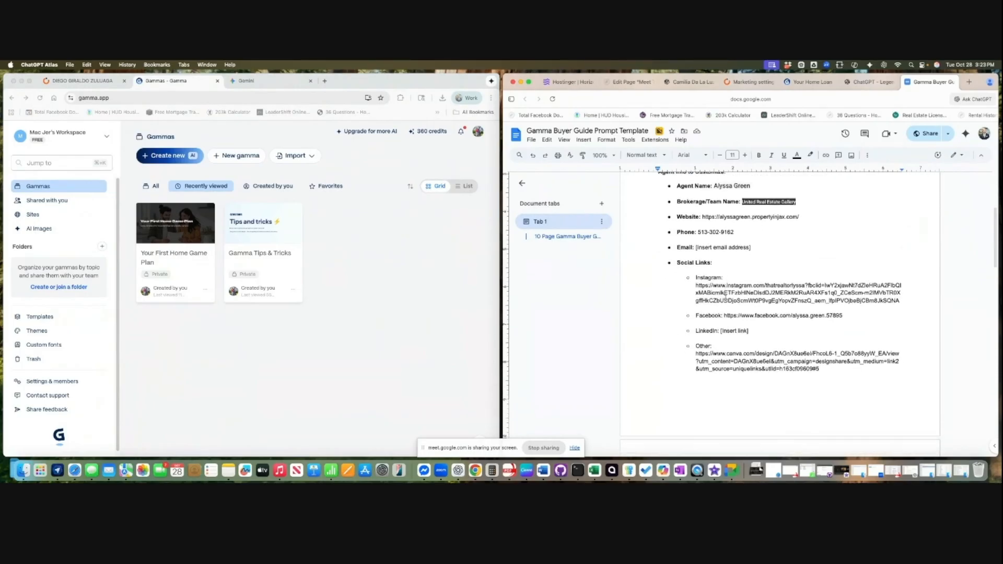
{"action": "scroll", "coordinate": [729, 300], "scroll_direction": "down", "scroll_amount": 5}
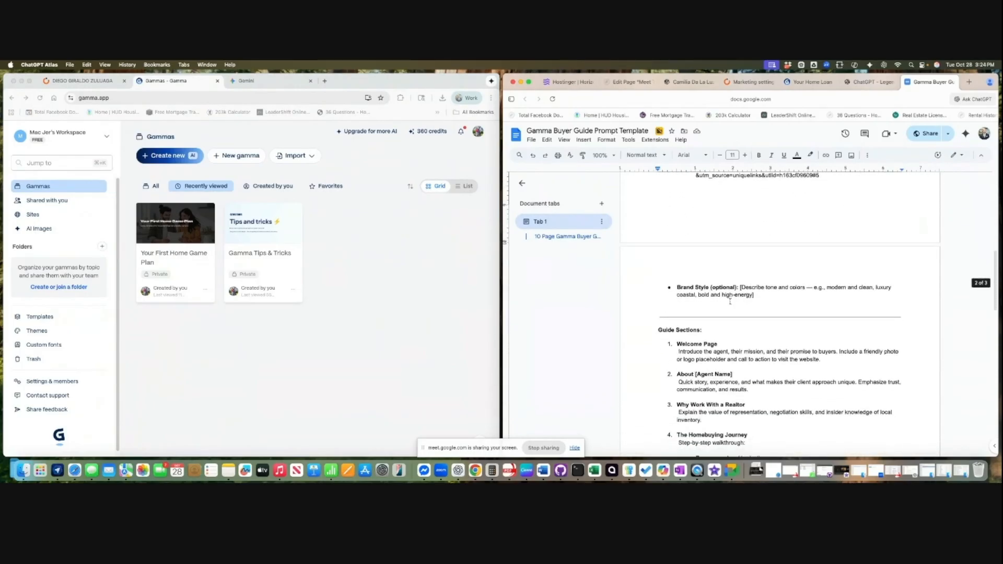
{"action": "scroll", "coordinate": [676, 243], "scroll_direction": "up", "scroll_amount": 15}
{"action": "left_click_drag", "start_coordinate": [658, 226], "coordinate": [778, 455]}
- Ask the Legends AI Guru in ChatGPT "Give me a 10 page gamma prompt for the following. -" followed by the copied template
{"action": "left_click", "coordinate": [869, 82]}
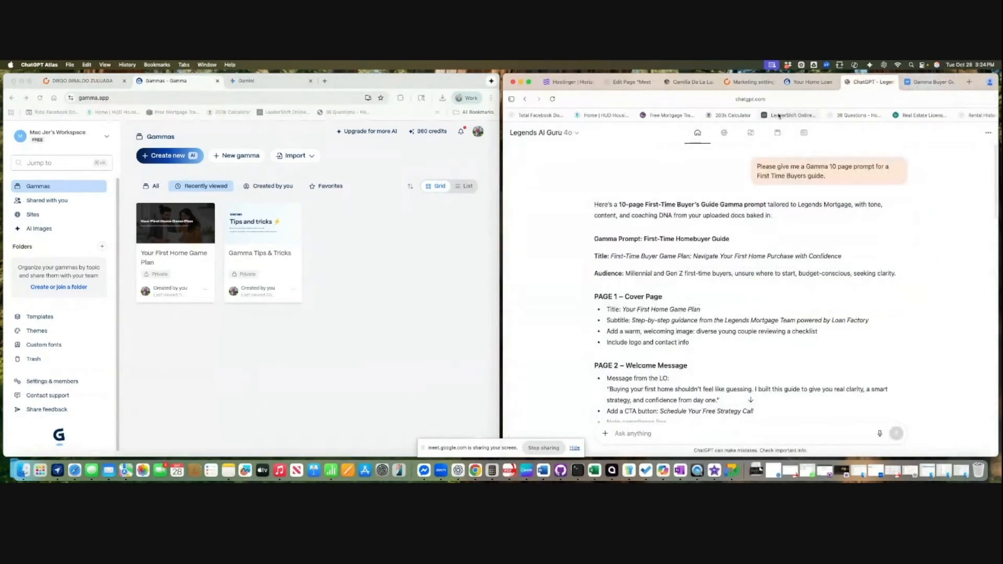
{"action": "left_click", "coordinate": [667, 433]}
{"action": "type", "text": "Give me a 10 page gamme pr"}
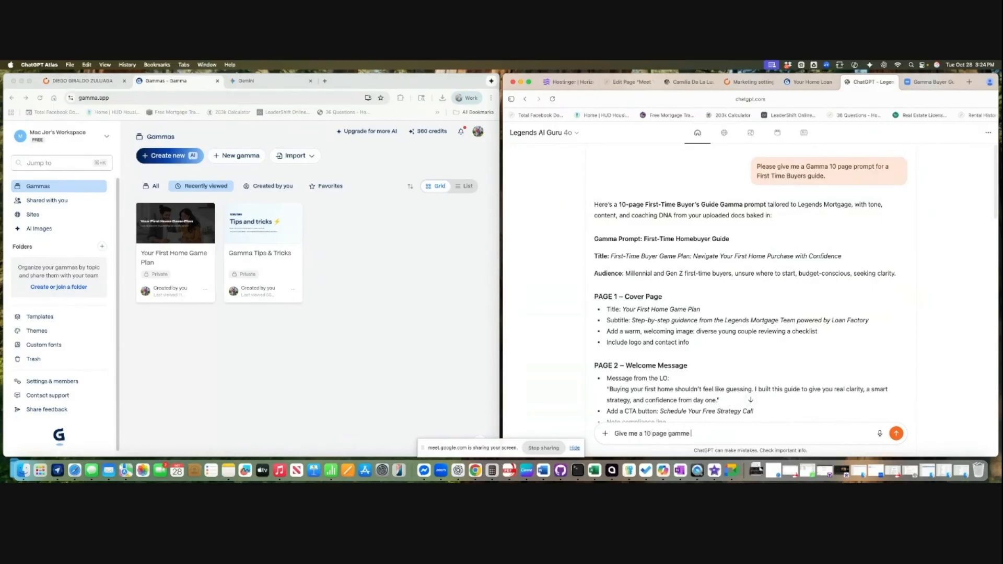
{"action": "type", "text": "ompt for the fol"}
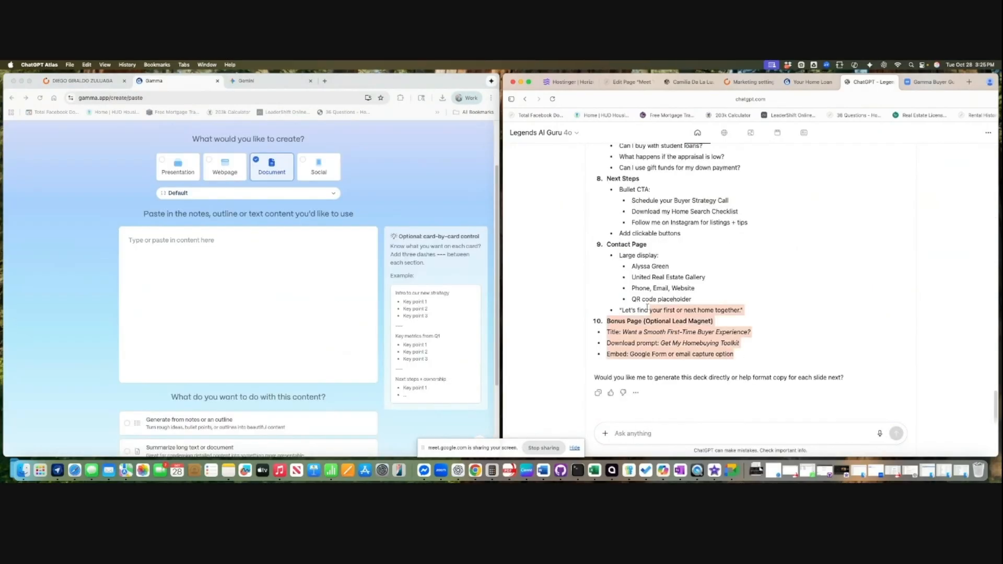
- Copy the generated prompt from Prompt Title through the Bonus Page and paste it as the content of a new Gamma document
{"action": "left_click_drag", "start_coordinate": [601, 149], "coordinate": [594, 295]}
{"action": "key", "text": "super+c"}
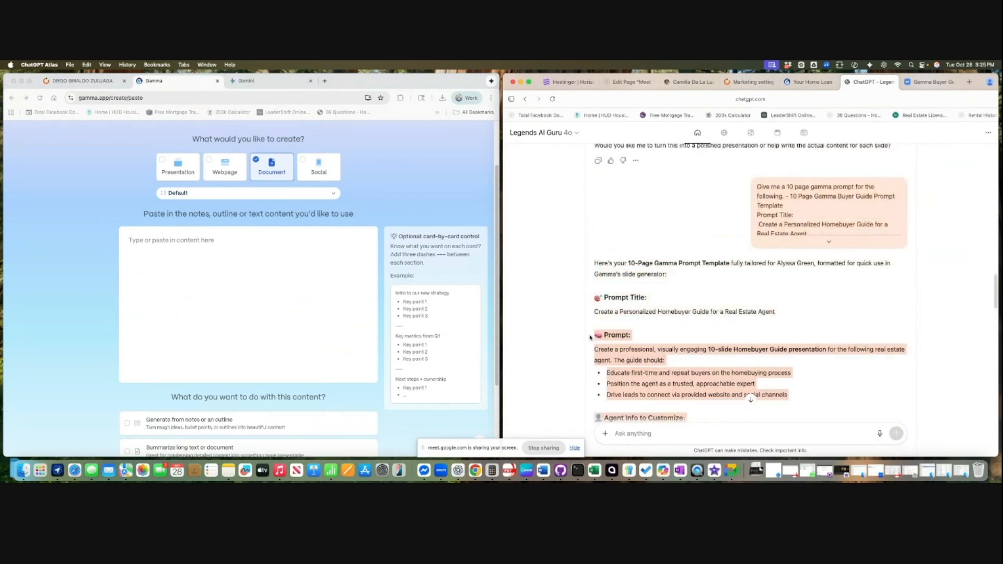
{"action": "left_click", "coordinate": [178, 234]}
{"action": "key", "text": "super+v"}
{"action": "scroll", "coordinate": [93, 277], "scroll_direction": "down", "scroll_amount": 3}
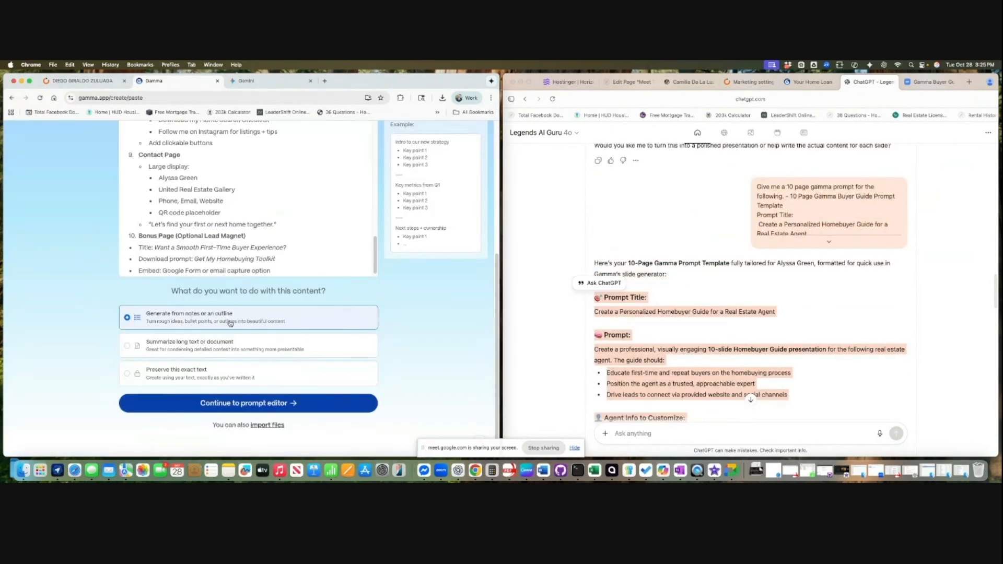
- Continue to the prompt editor with the pasted outline and apply the Electric theme from the full theme collection
{"action": "left_click", "coordinate": [217, 403]}
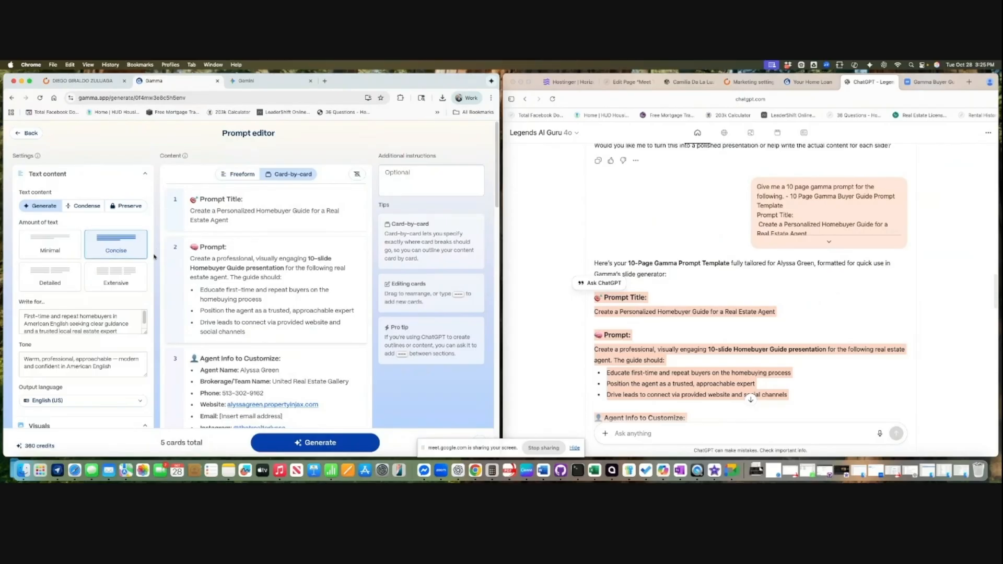
{"action": "scroll", "coordinate": [152, 258], "scroll_direction": "down", "scroll_amount": 5}
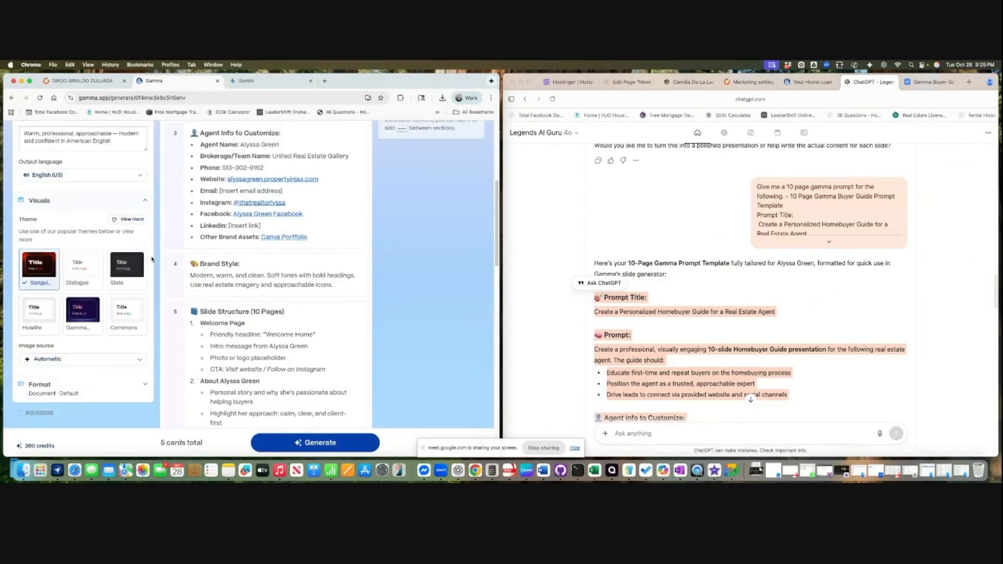
{"action": "left_click", "coordinate": [124, 219]}
{"action": "scroll", "coordinate": [131, 251], "scroll_direction": "down", "scroll_amount": 5}
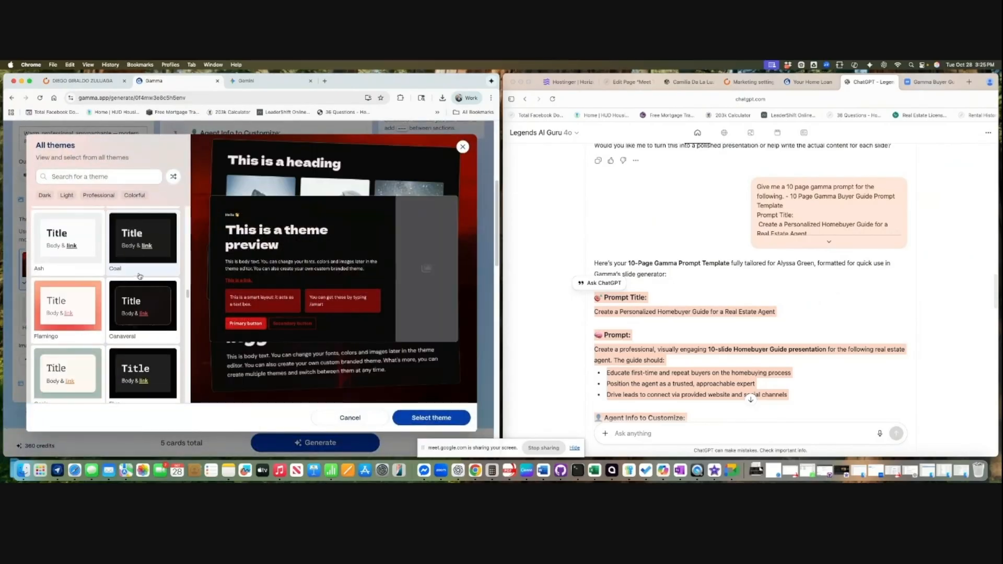
{"action": "scroll", "coordinate": [140, 279], "scroll_direction": "down", "scroll_amount": 1}
{"action": "left_click", "coordinate": [141, 314]}
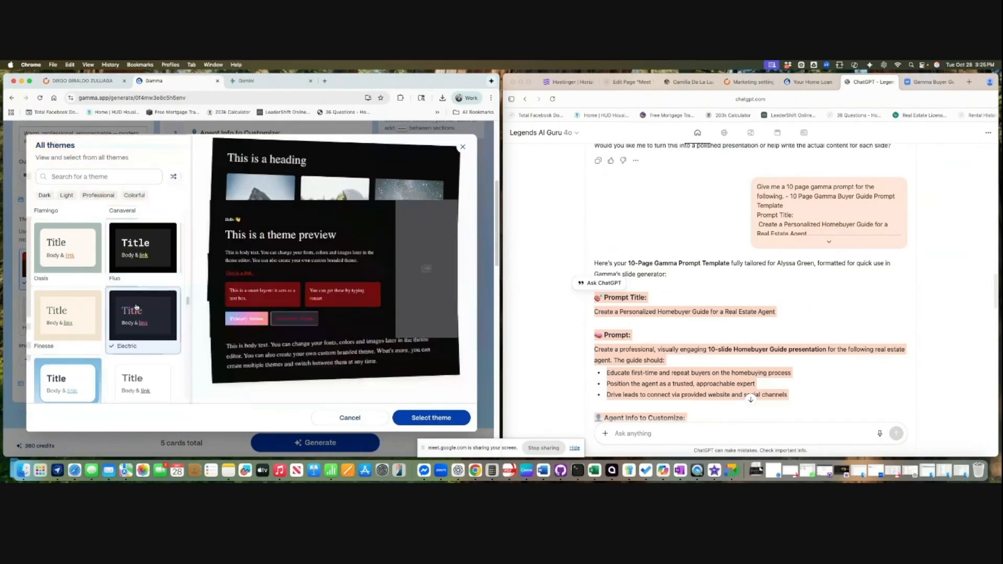
{"action": "key", "text": "Return"}
- Set the image source to Web images and generate the homebuyer guide
{"action": "left_click", "coordinate": [137, 203]}
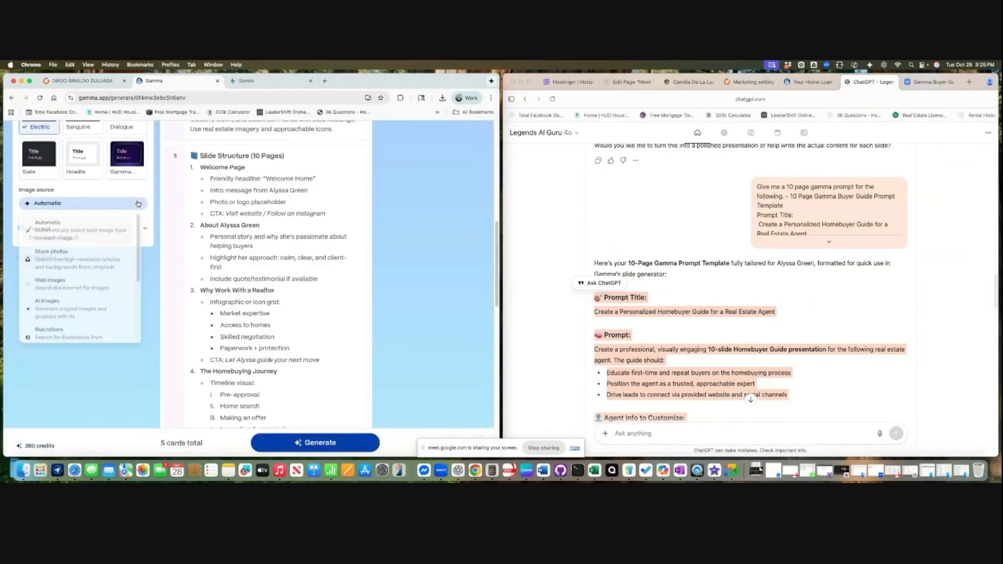
{"action": "left_click", "coordinate": [65, 289]}
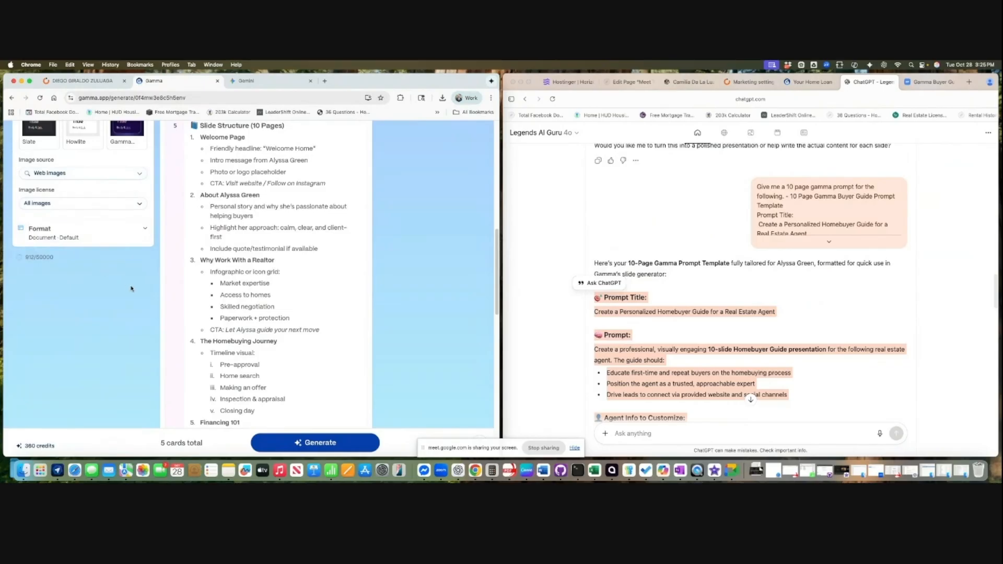
{"action": "left_click", "coordinate": [303, 443]}
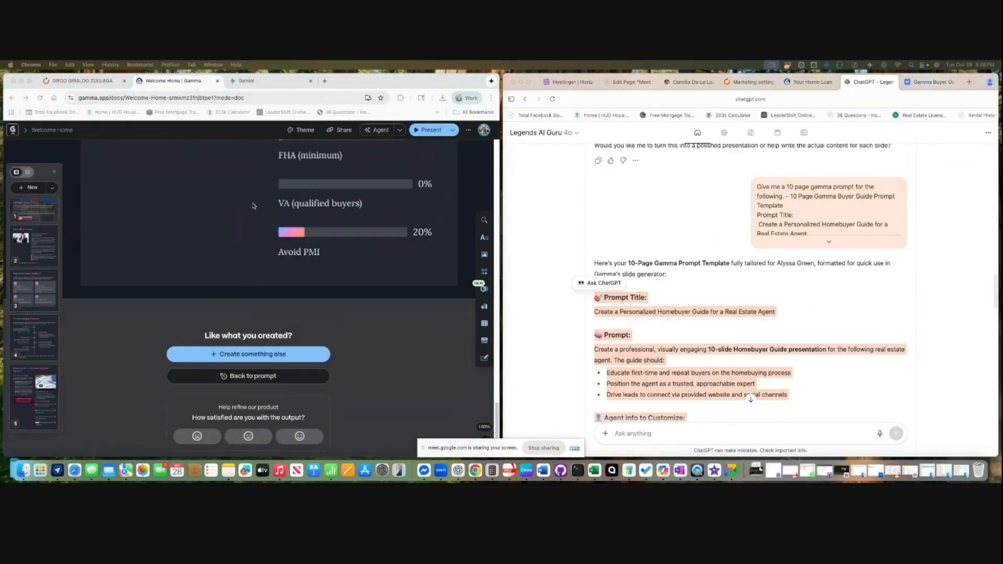
- Look through the generated Welcome Home guide from the welcome card to the Financing 101 card
{"action": "scroll", "coordinate": [253, 206], "scroll_direction": "up", "scroll_amount": 20}
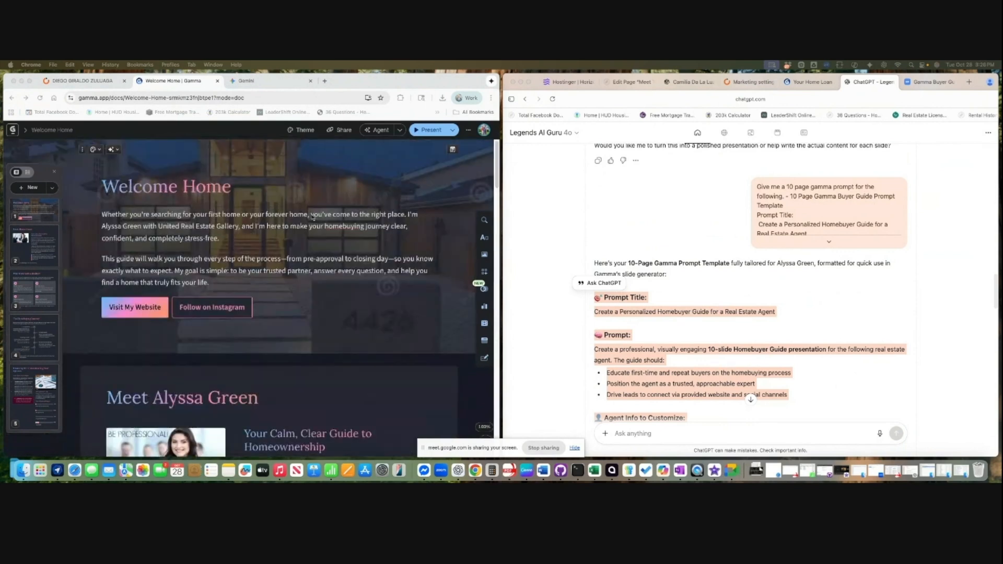
{"action": "scroll", "coordinate": [324, 226], "scroll_direction": "down", "scroll_amount": 5}
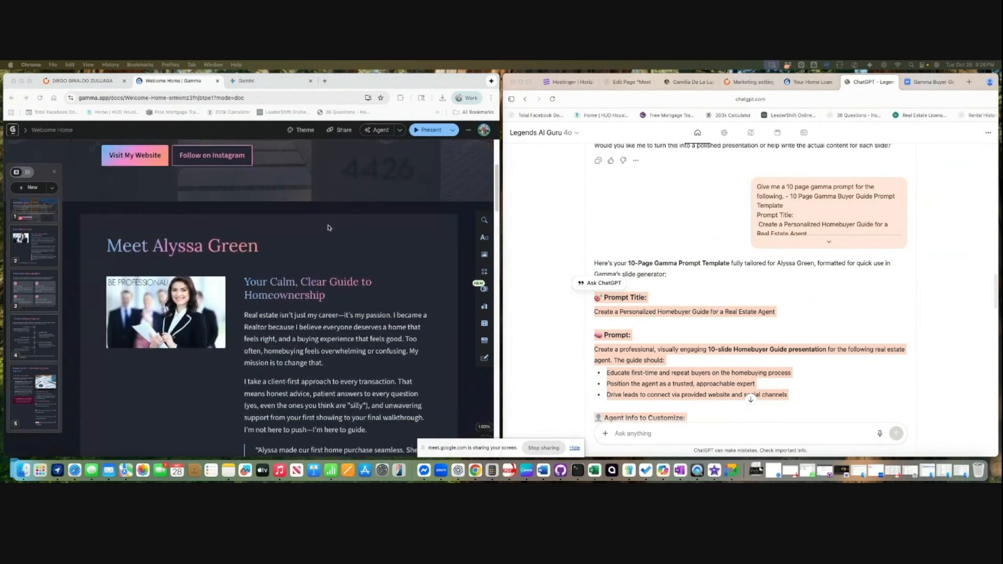
{"action": "scroll", "coordinate": [328, 228], "scroll_direction": "down", "scroll_amount": 2}
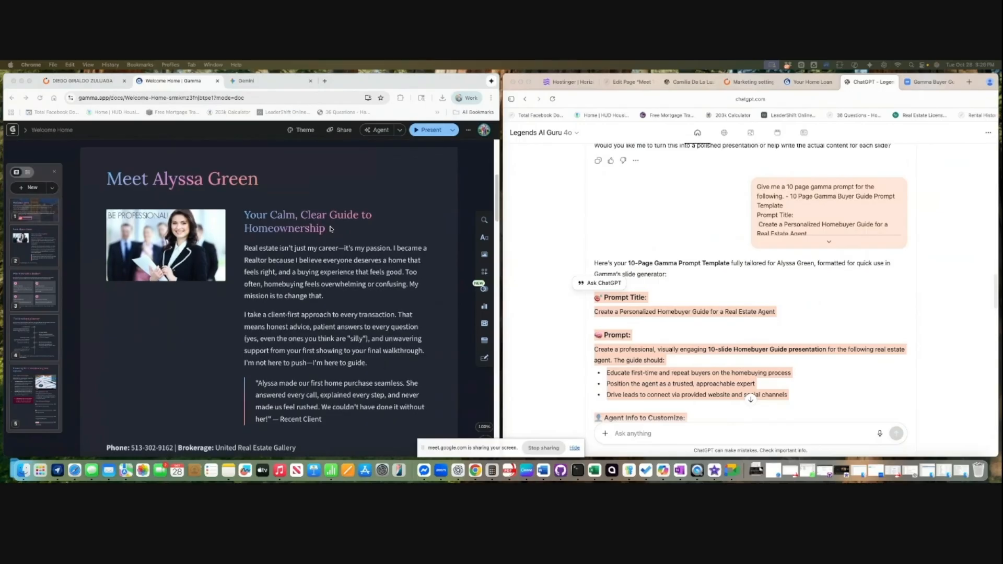
{"action": "scroll", "coordinate": [330, 229], "scroll_direction": "down", "scroll_amount": 5}
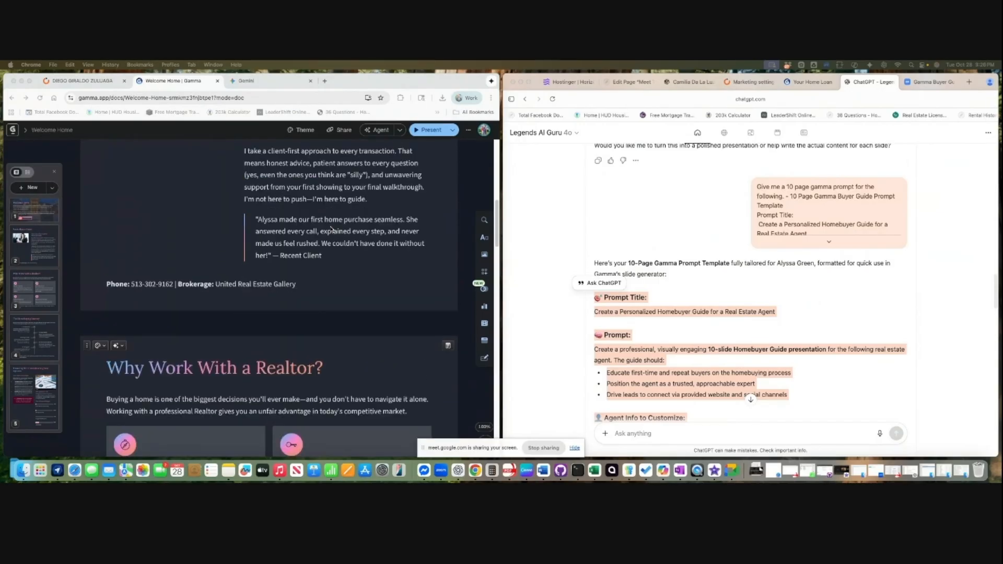
{"action": "scroll", "coordinate": [332, 228], "scroll_direction": "down", "scroll_amount": 15}
{"action": "scroll", "coordinate": [334, 229], "scroll_direction": "down", "scroll_amount": 9}
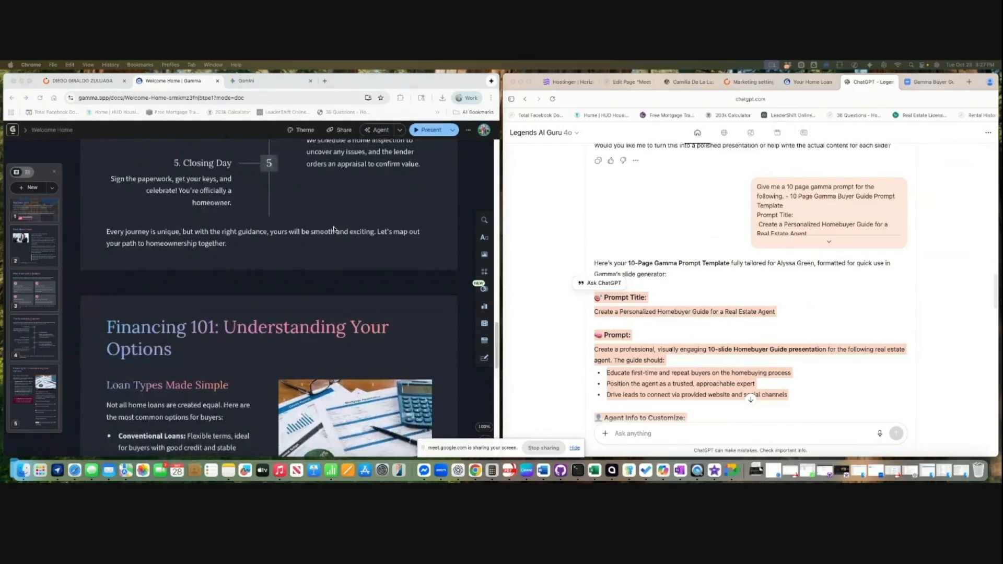
{"action": "scroll", "coordinate": [335, 230], "scroll_direction": "down", "scroll_amount": 9}
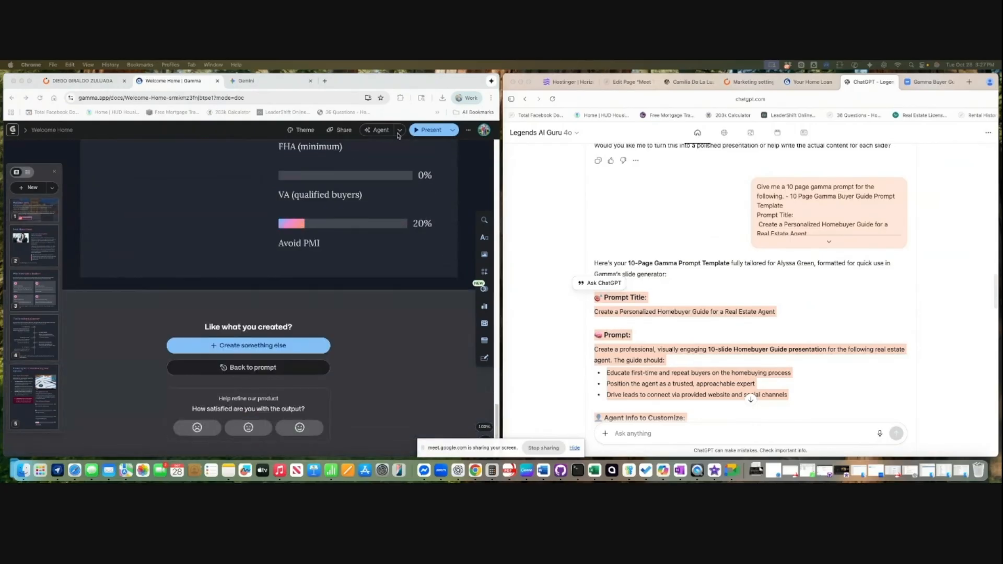
- Export all cards of the Welcome Home guide to Google Slides, choosing the Google account, and open the exported presentation
{"action": "left_click", "coordinate": [344, 131]}
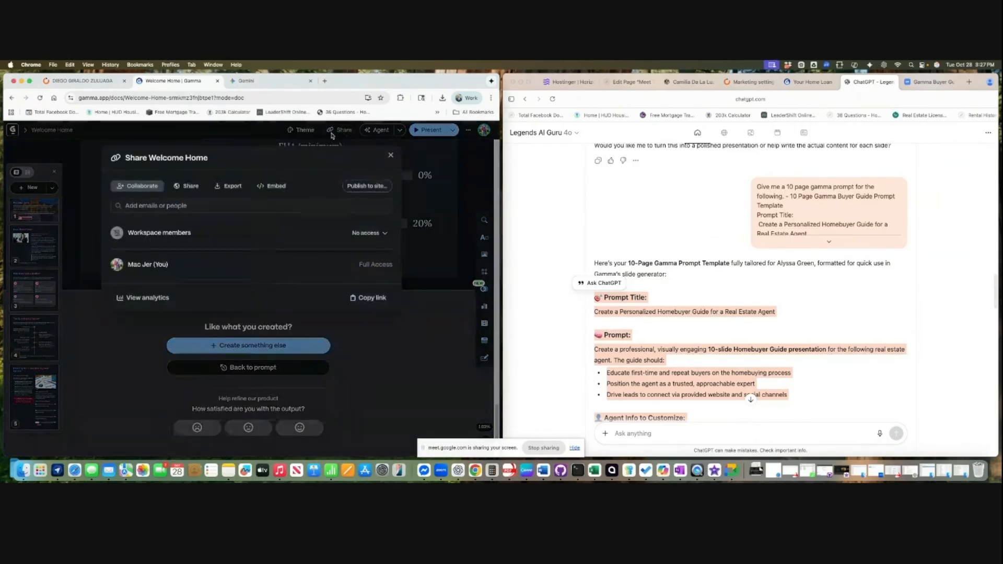
{"action": "left_click", "coordinate": [230, 186]}
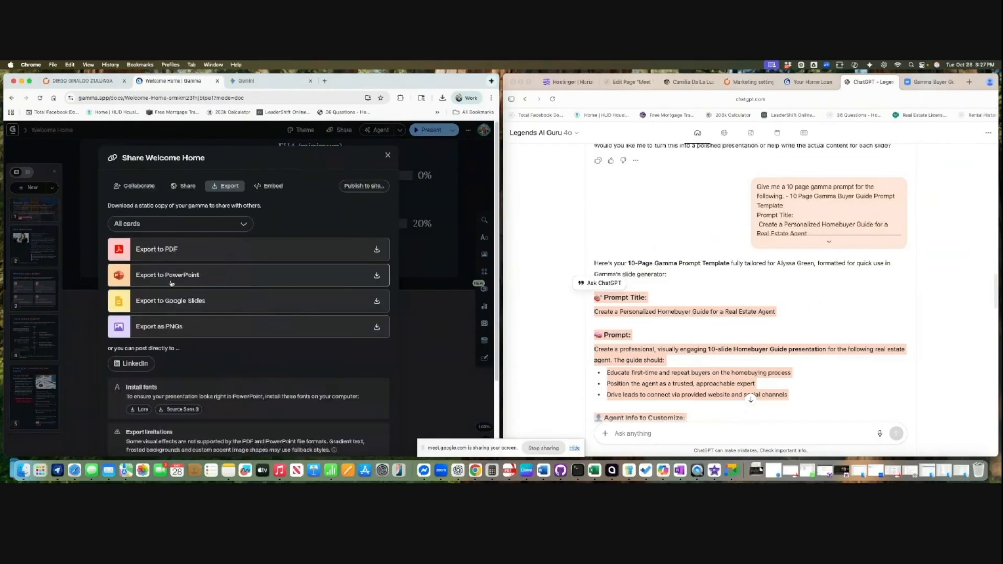
{"action": "left_click", "coordinate": [240, 303]}
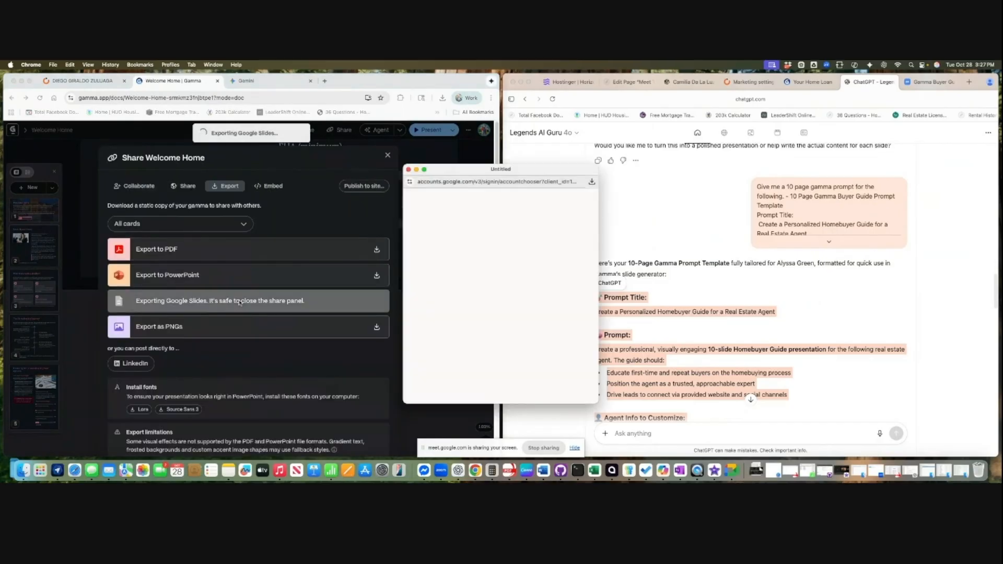
{"action": "left_click", "coordinate": [449, 286]}
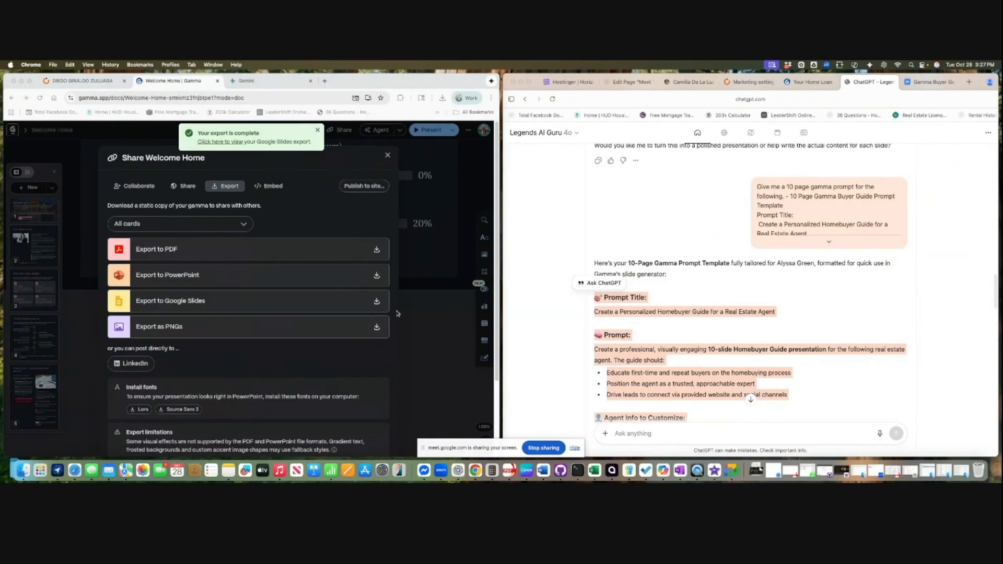
{"action": "left_click", "coordinate": [222, 141]}
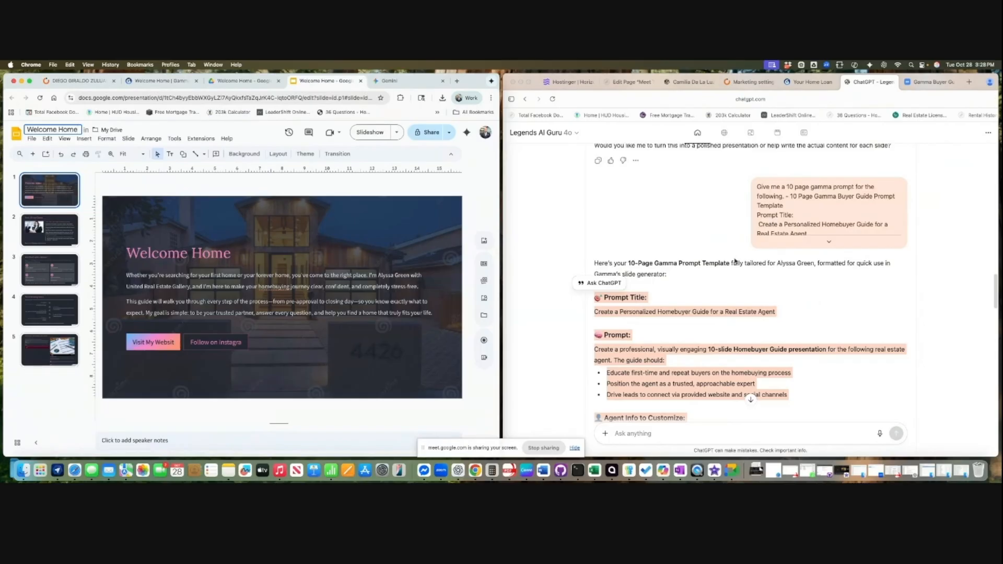
- Rename the presentation as "Welcome Home by" followed by the agent's name and download it as an ODP document
{"action": "left_click_drag", "start_coordinate": [777, 263], "coordinate": [815, 262]}
{"action": "left_click", "coordinate": [82, 133]}
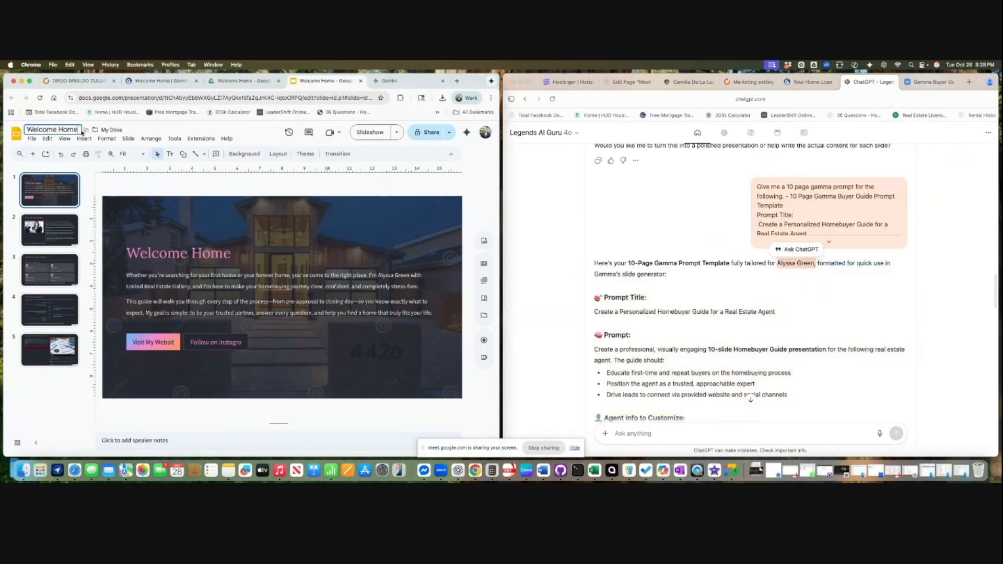
{"action": "left_click", "coordinate": [32, 138]}
{"action": "mouse_move", "coordinate": [68, 239]}
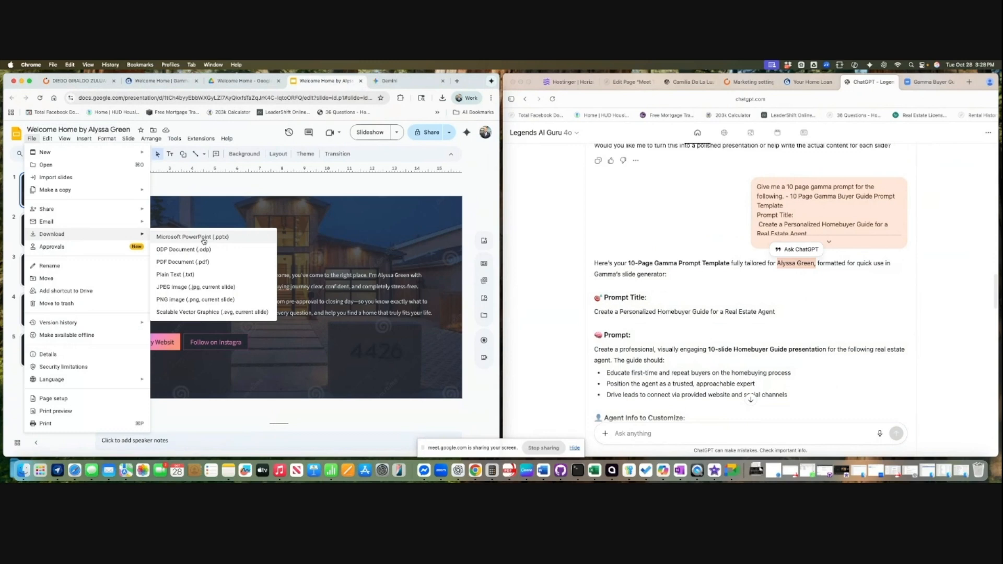
{"action": "left_click", "coordinate": [187, 250]}
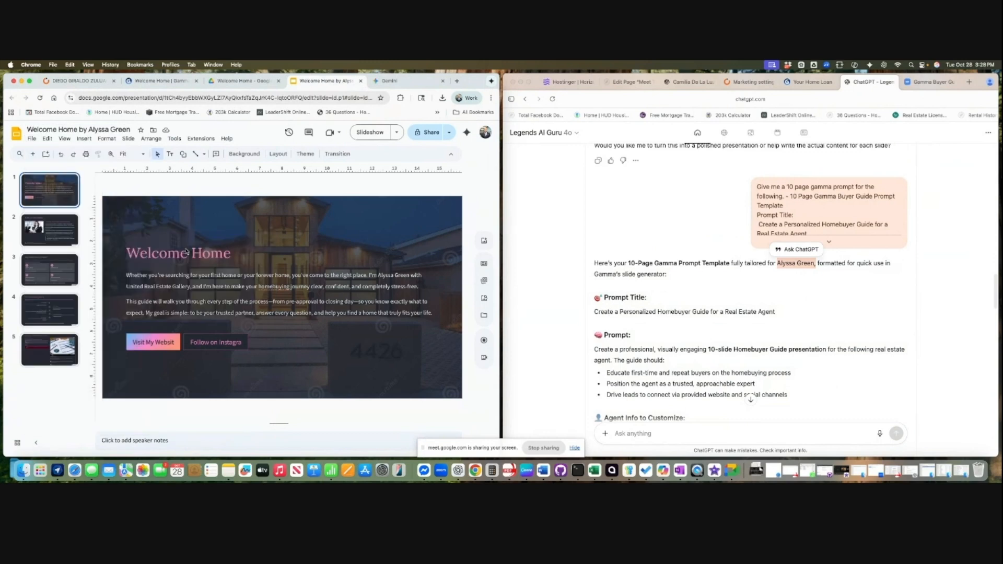